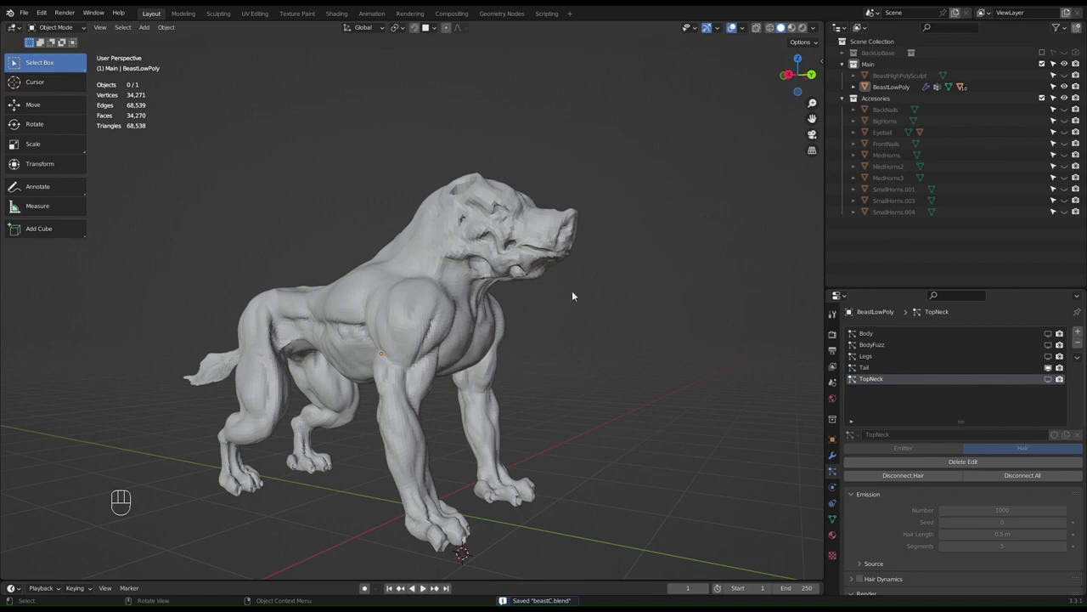
# - Add a new particle system to BeastLowPoly and name it BottomNeck
pyautogui.moveTo(572, 296); pyautogui.dragTo(583, 327, button='middle')
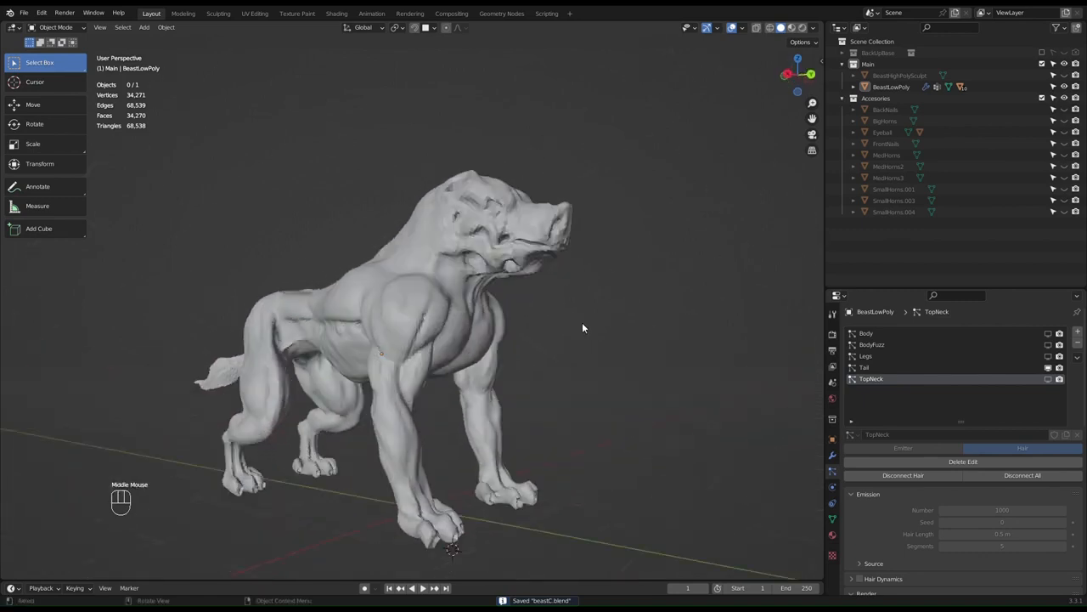
pyautogui.moveTo(497, 314); pyautogui.dragTo(780, 351, button='middle')
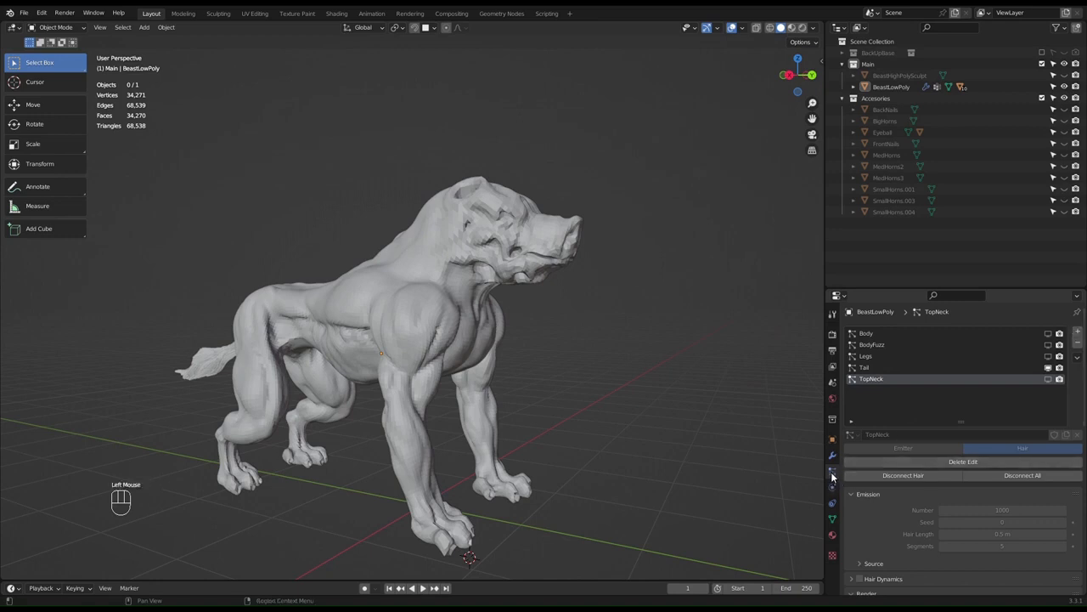
pyautogui.click(1077, 333)
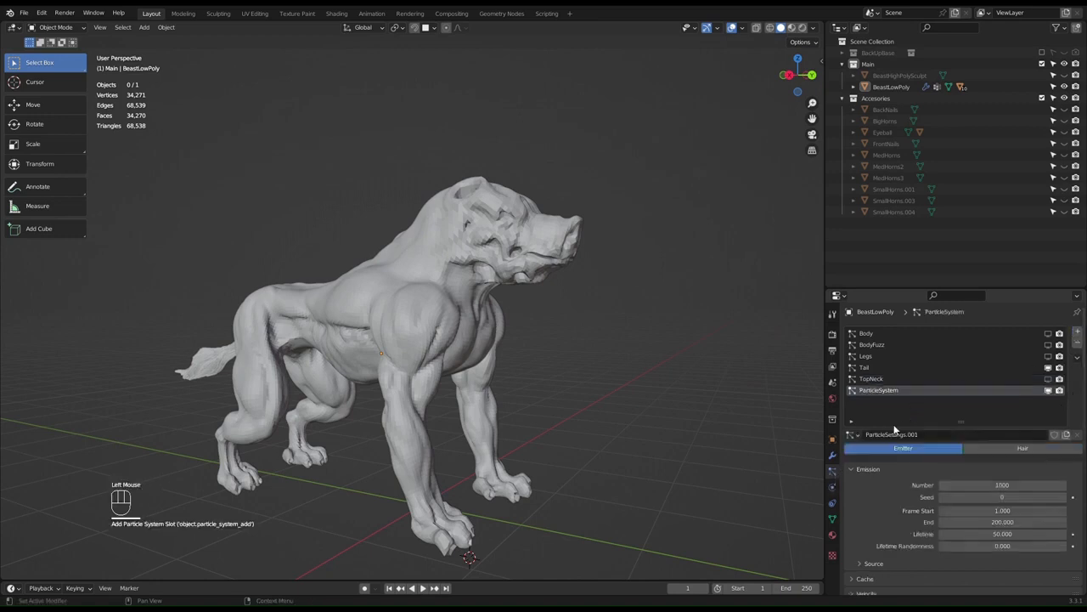
pyautogui.doubleClick(880, 391)
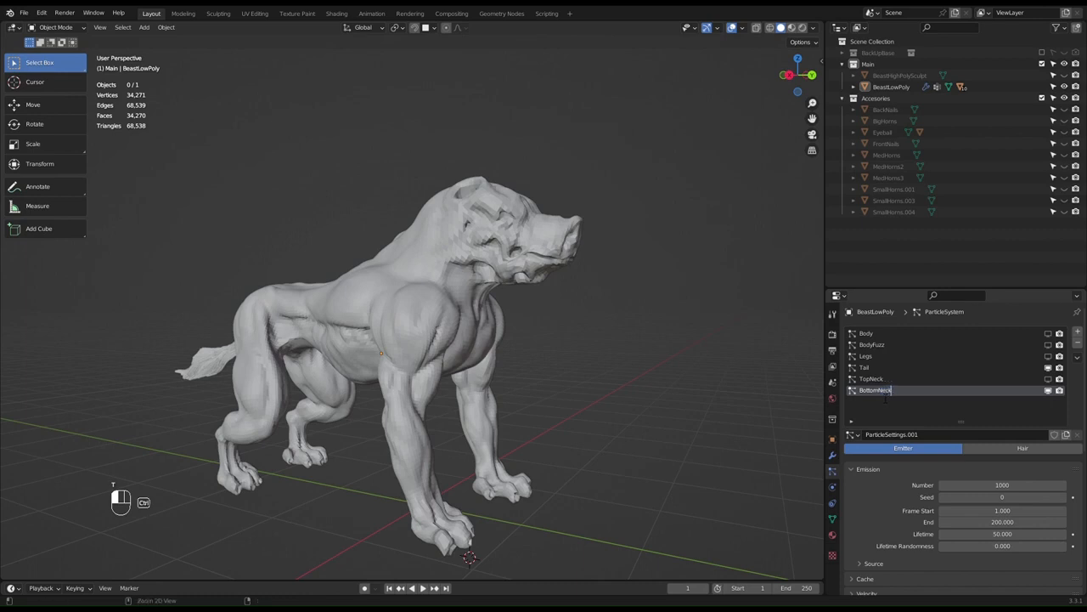
pyautogui.hotkey('ctrl', 'a')
pyautogui.hotkey('ctrl', 'c')
pyautogui.click(887, 424)
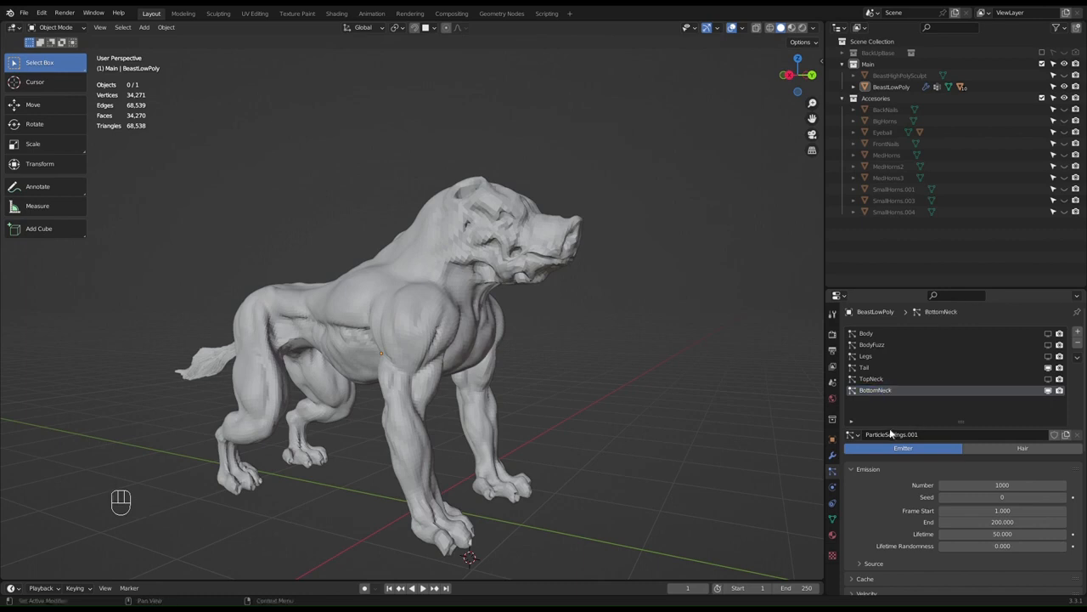
# - Rename the new system's particle settings and its modifier to BottomNeck
pyautogui.click(887, 435)
pyautogui.hotkey('ctrl', 'v')
pyautogui.click(887, 436)
pyautogui.click(833, 456)
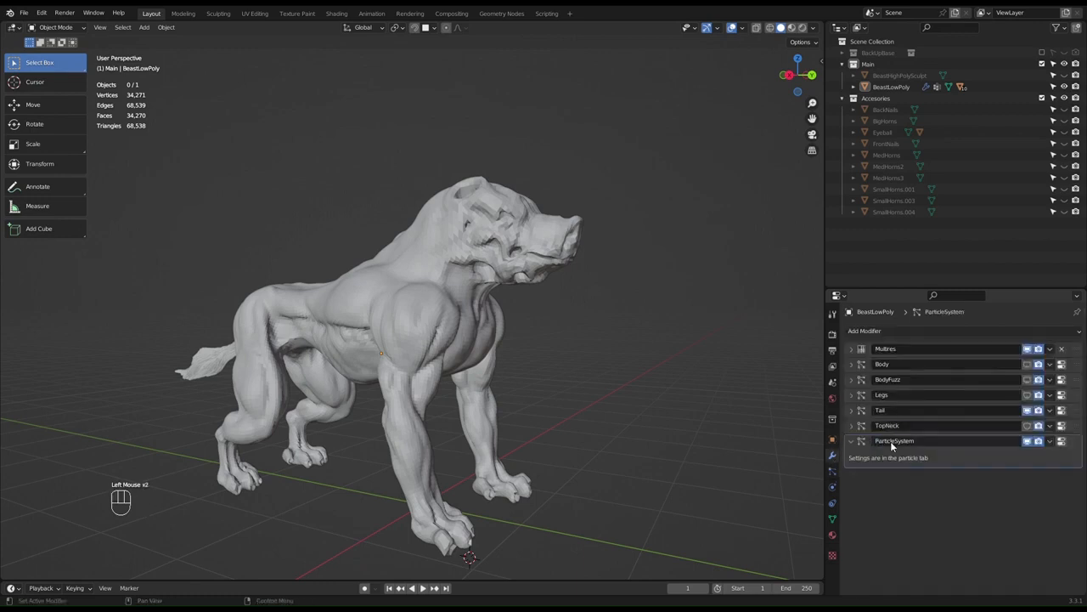
pyautogui.click(891, 442)
pyautogui.hotkey('ctrl', 'v')
pyautogui.click(853, 443)
pyautogui.click(833, 471)
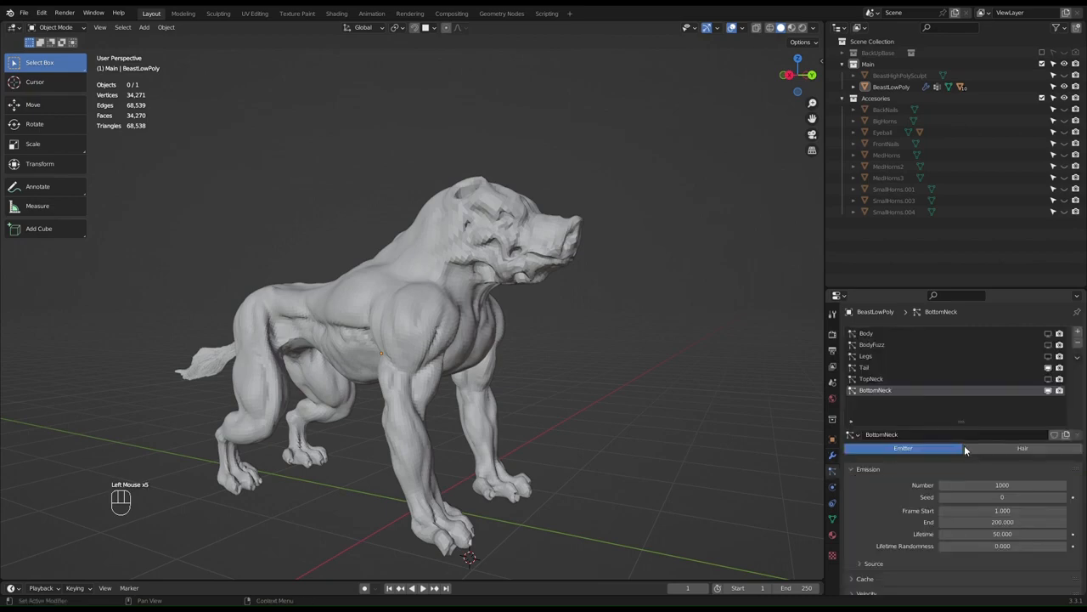
# - Make BottomNeck a hair system and assign the BottomNeckFur vertex group to both its density and length
pyautogui.click(1020, 448)
pyautogui.scroll(-5, 887, 430)
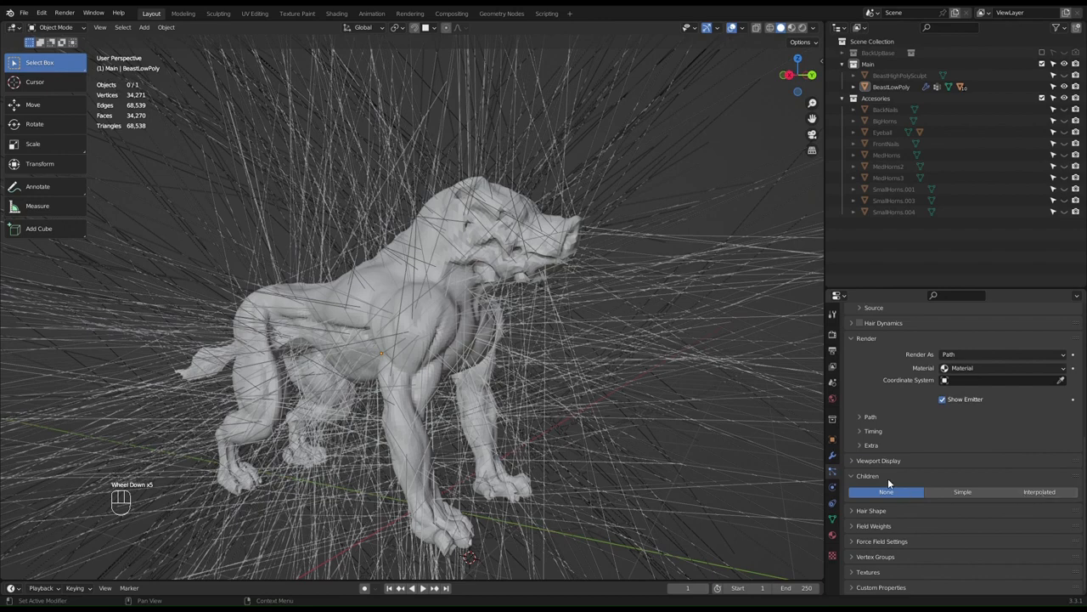
pyautogui.click(892, 555)
pyautogui.scroll(-2, 901, 544)
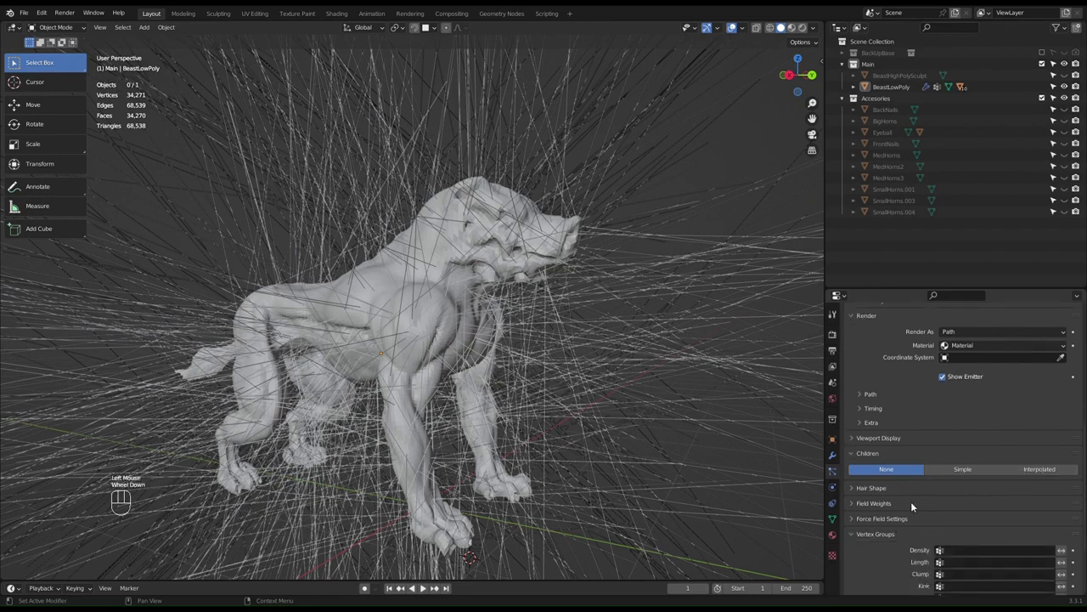
pyautogui.click(998, 482)
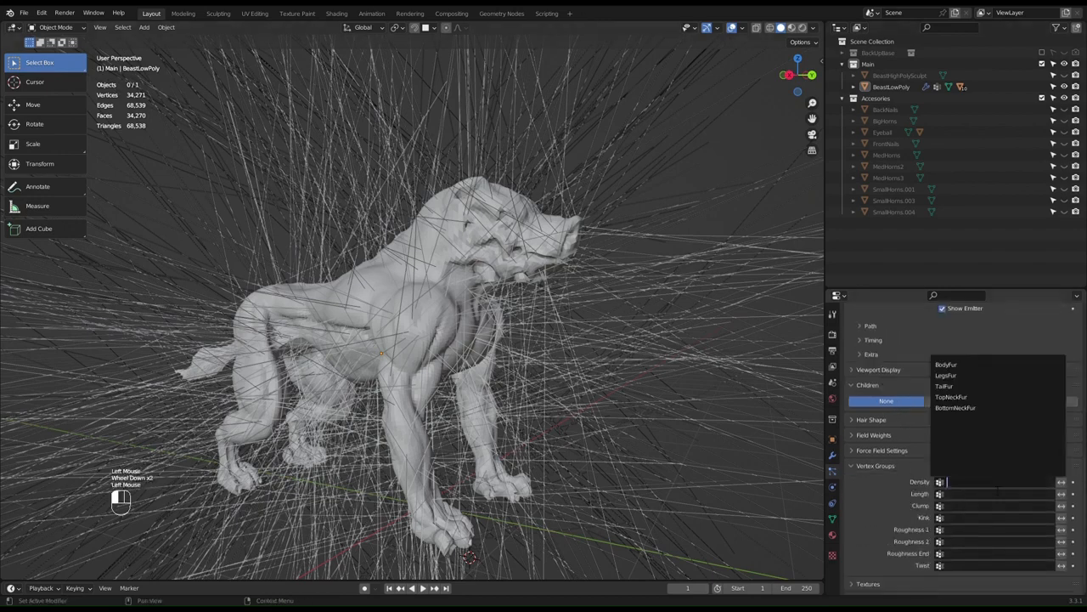
pyautogui.click(998, 407)
pyautogui.click(998, 493)
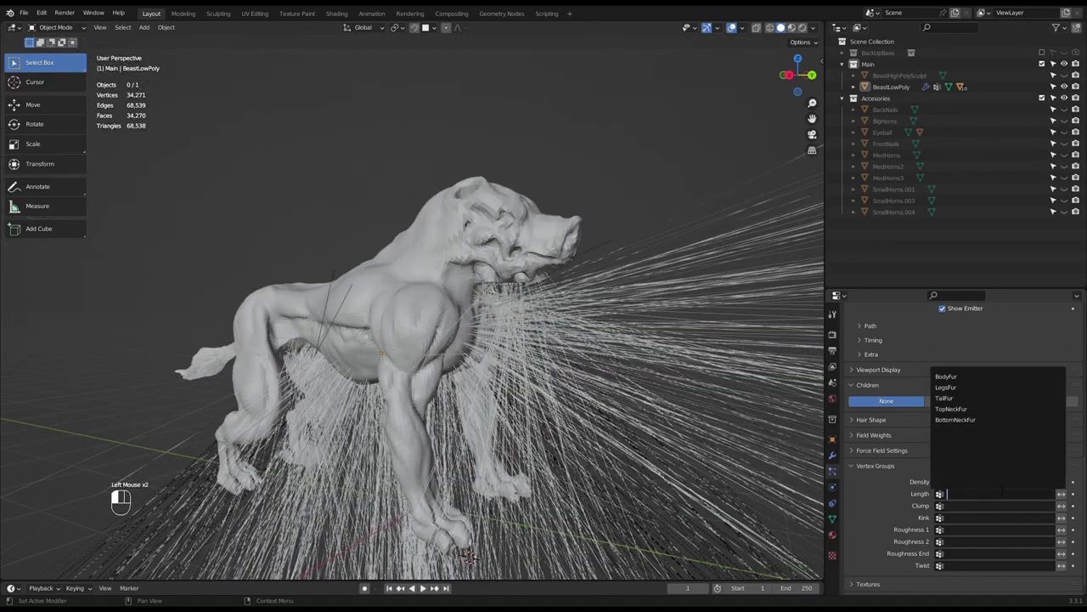
pyautogui.click(956, 420)
# - Set the BottomNeck hair length to 0.5 m
pyautogui.scroll(-2, 450, 304)
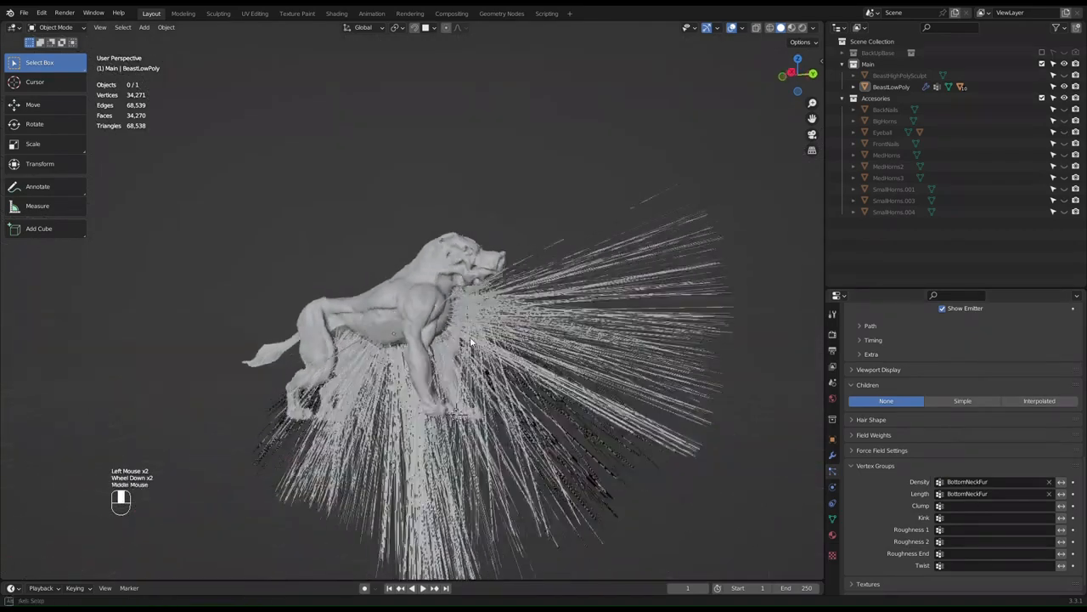
pyautogui.moveTo(470, 337)
pyautogui.mouseDown(button='middle')
pyautogui.moveTo(536, 367)
pyautogui.moveTo(472, 334)
pyautogui.mouseUp(button='middle')
pyautogui.scroll(-2, 472, 334)
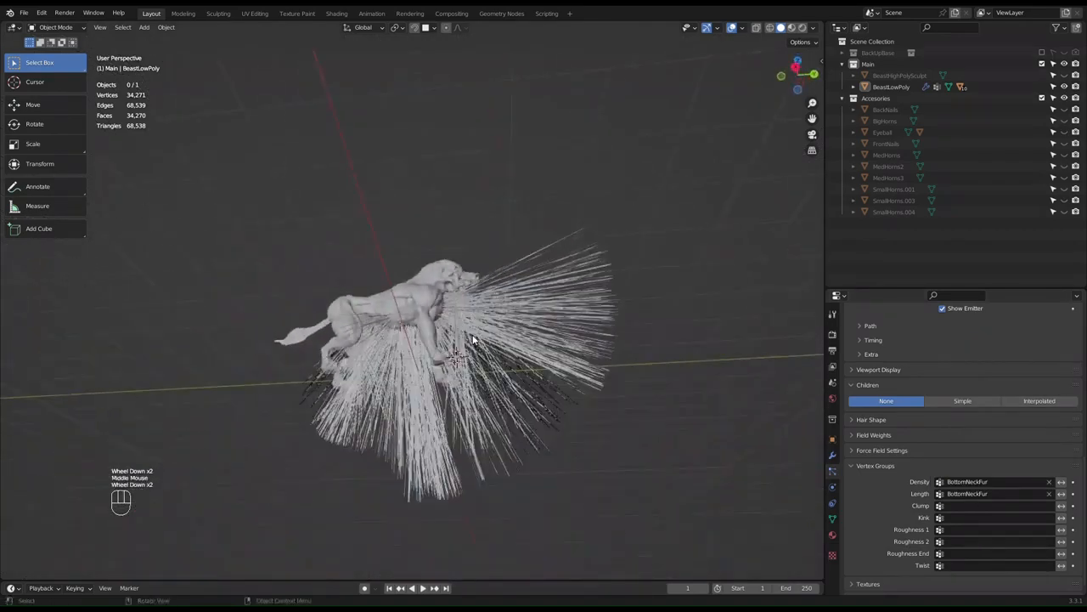
pyautogui.click(857, 477)
pyautogui.scroll(5, 935, 482)
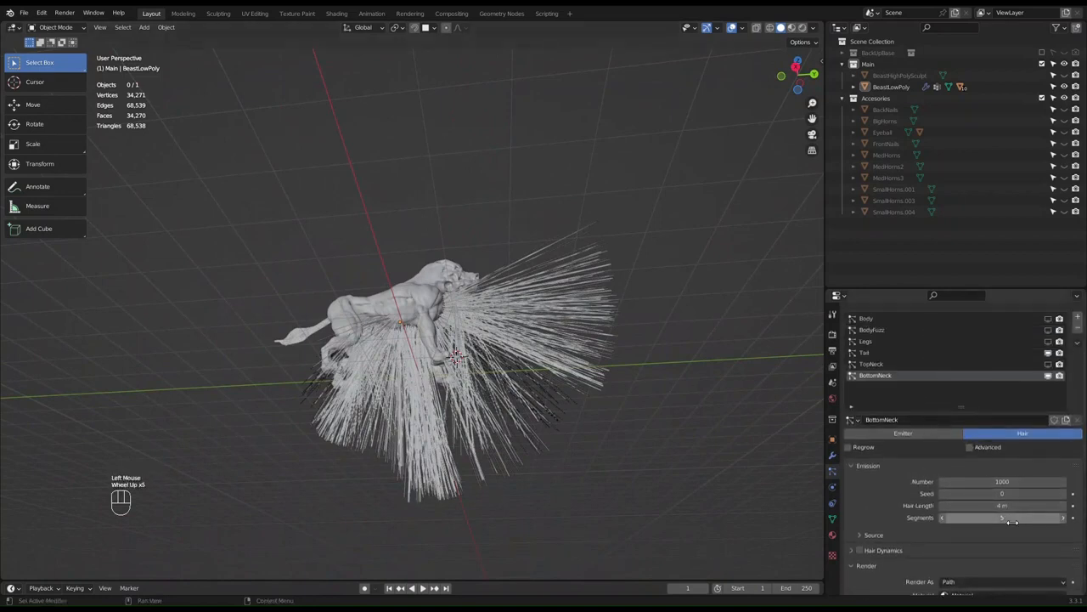
pyautogui.click(1003, 505)
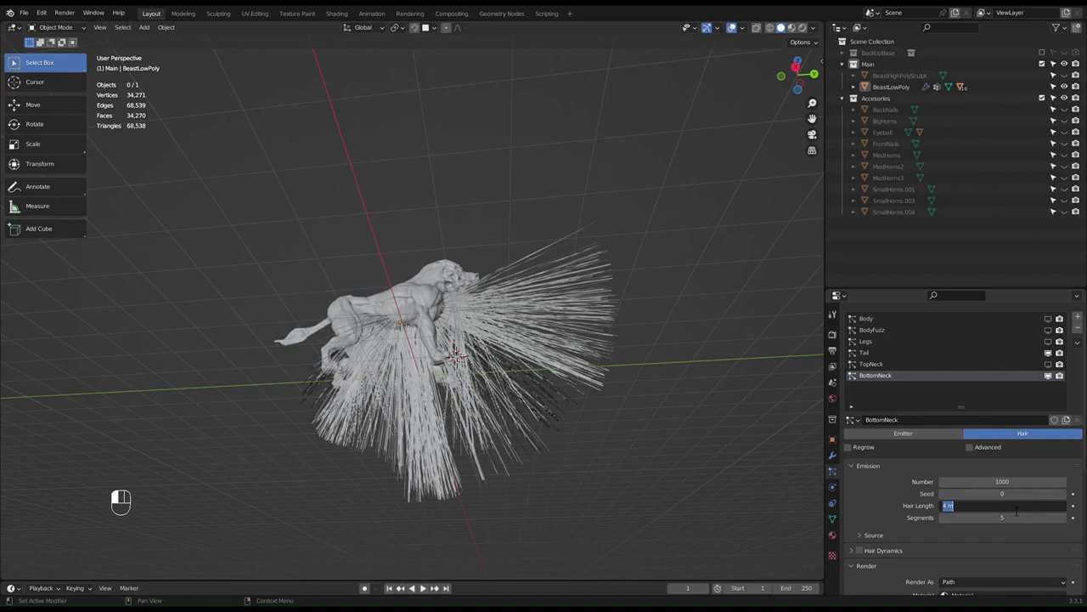
pyautogui.write('0.5')
pyautogui.press('Return')
pyautogui.moveTo(416, 318); pyautogui.dragTo(531, 290, button='middle')
pyautogui.scroll(3, 467, 289)
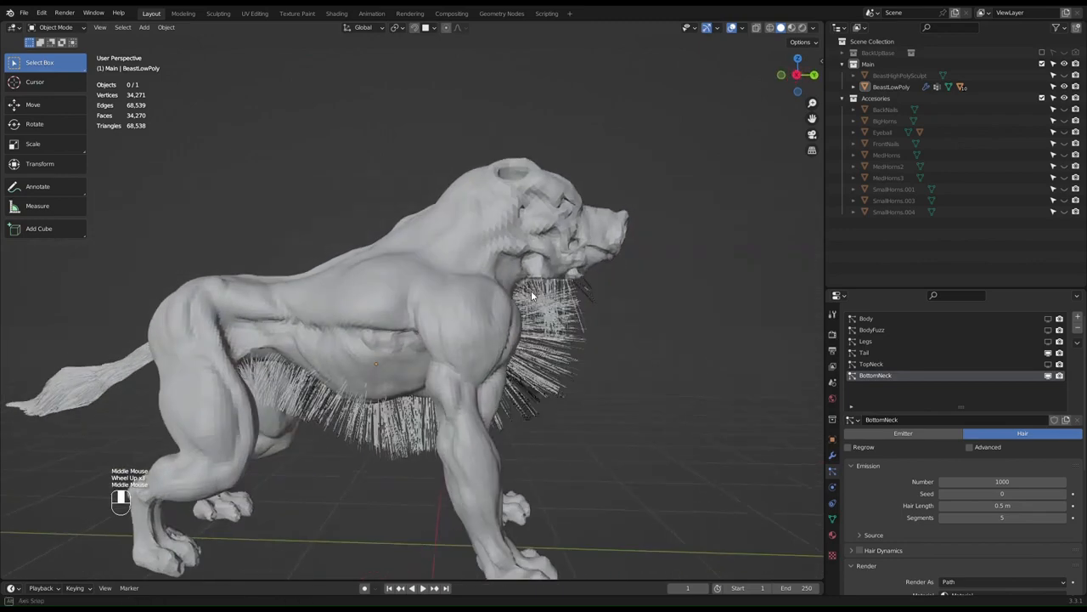
# - Shorten the BottomNeck hair length to 0.43 m and finally to 0.3 m
pyautogui.click(1003, 508)
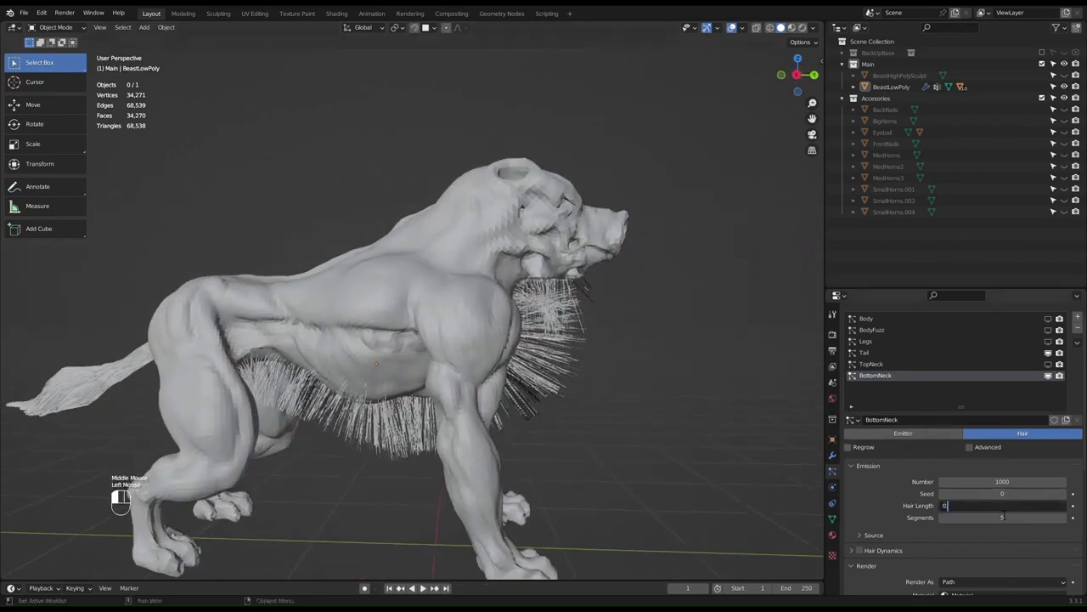
pyautogui.press('Return')
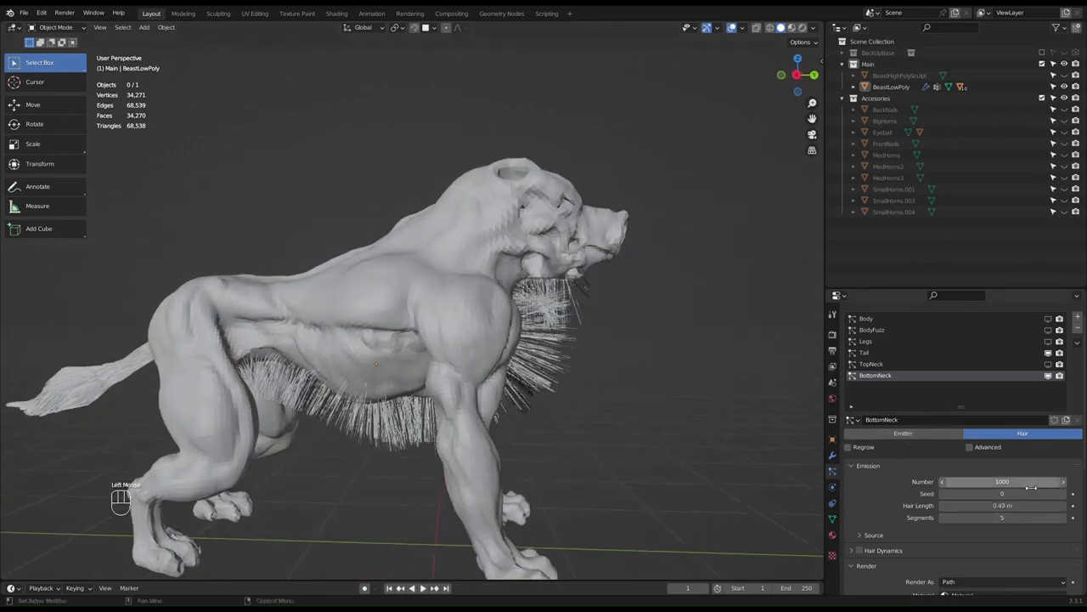
pyautogui.click(1015, 508)
pyautogui.press('Return')
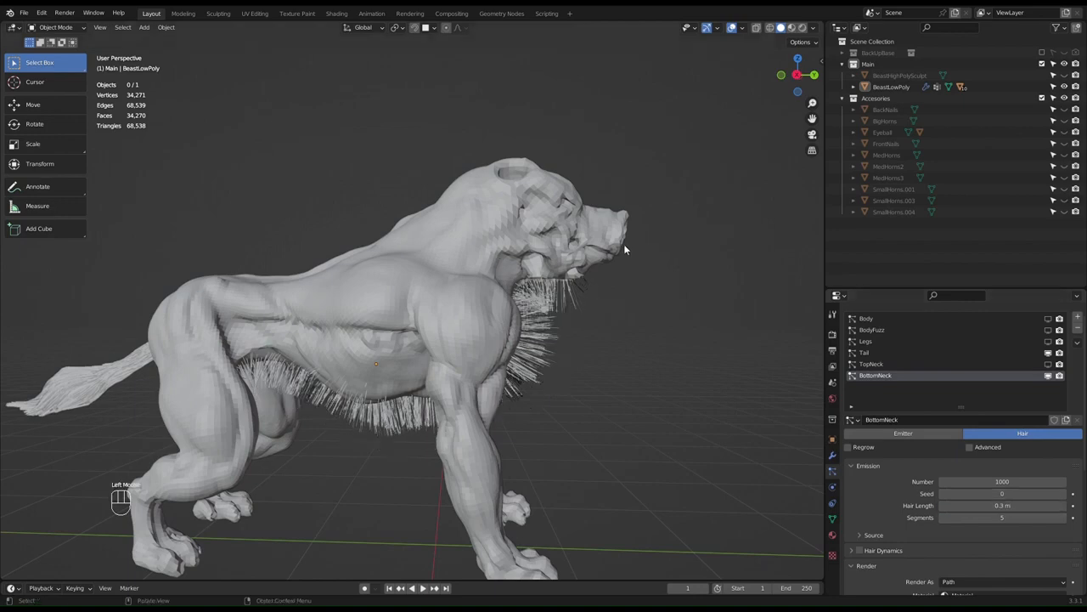
pyautogui.scroll(1, 623, 244)
pyautogui.moveTo(624, 247); pyautogui.dragTo(656, 282, button='middle')
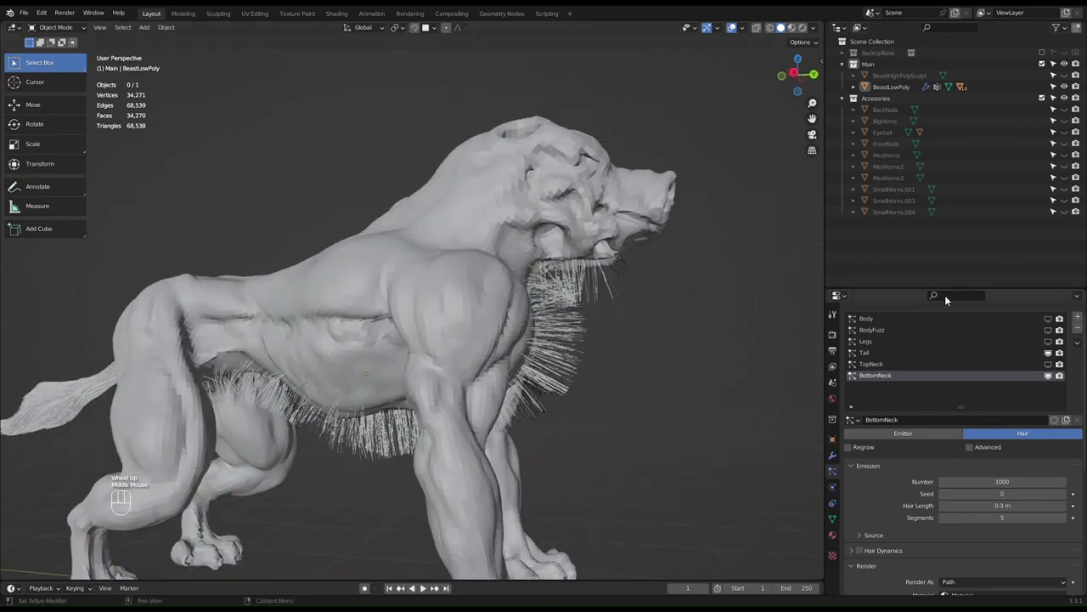
# - Set the BottomNeck hair number to 500 and enable child hairs
pyautogui.click(1015, 484)
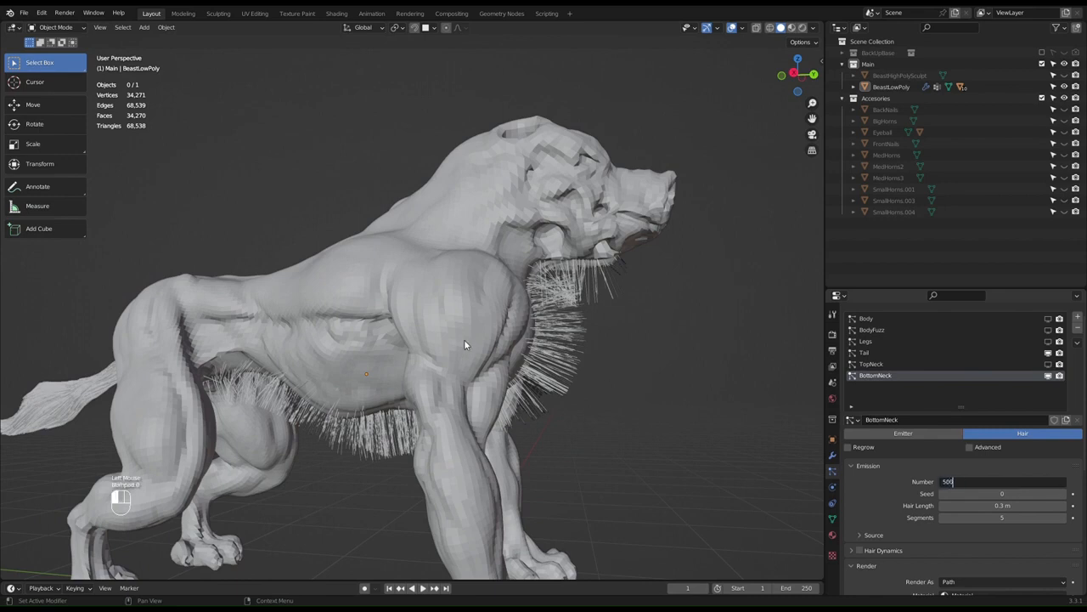
pyautogui.write('500')
pyautogui.press('KP_Enter')
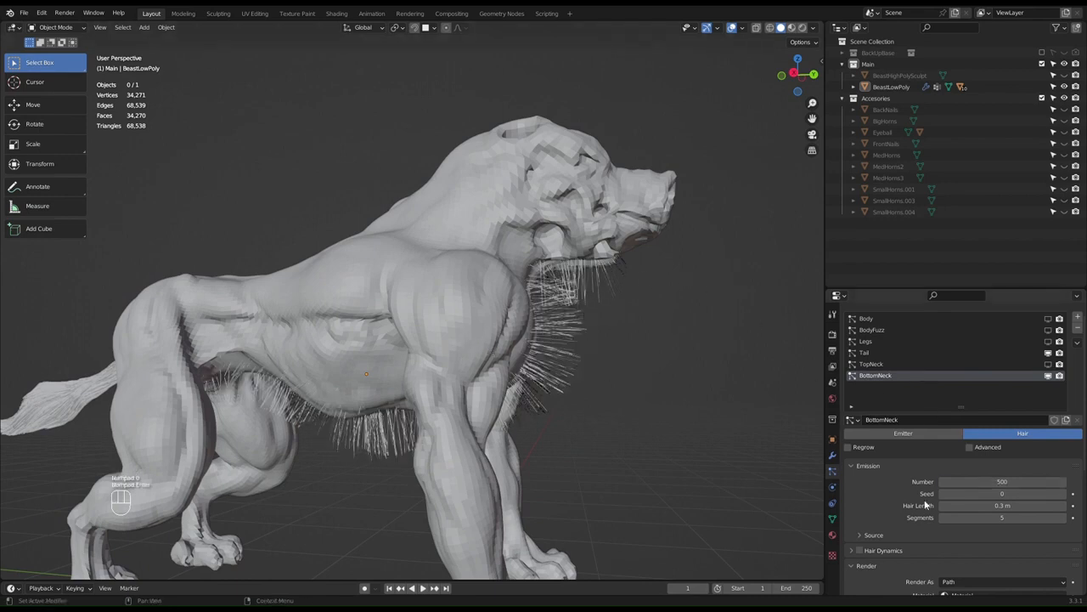
pyautogui.scroll(-2, 908, 481)
pyautogui.scroll(-1, 901, 466)
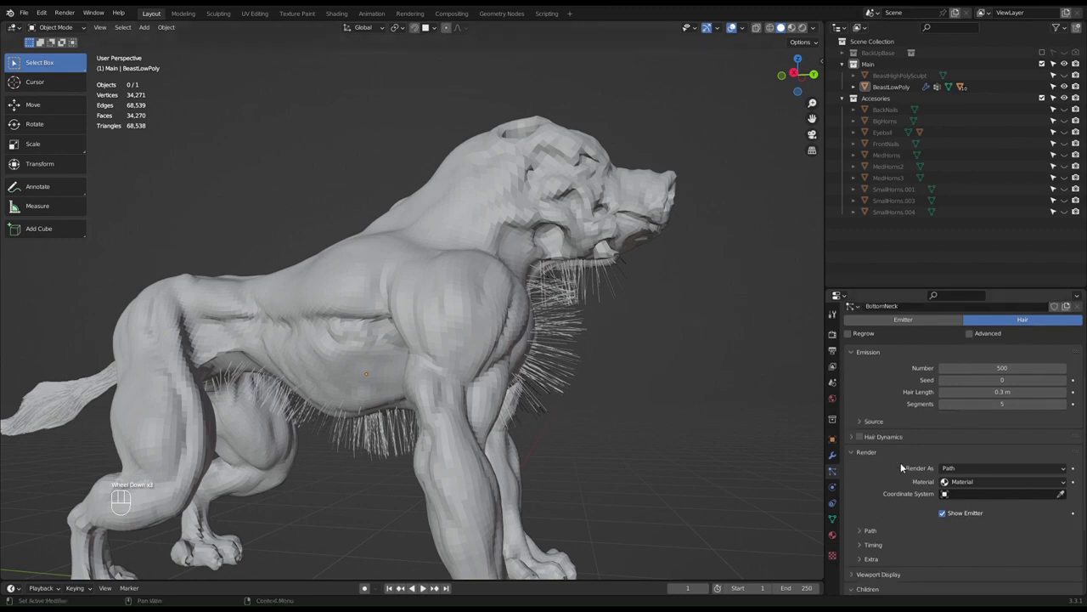
pyautogui.scroll(-1, 900, 467)
pyautogui.click(880, 444)
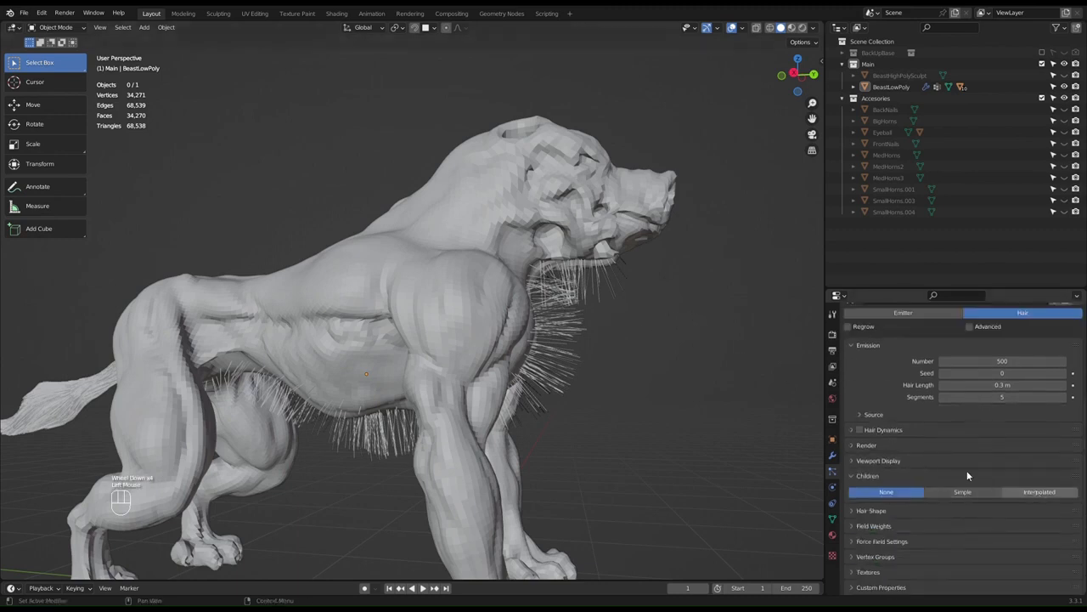
pyautogui.click(897, 474)
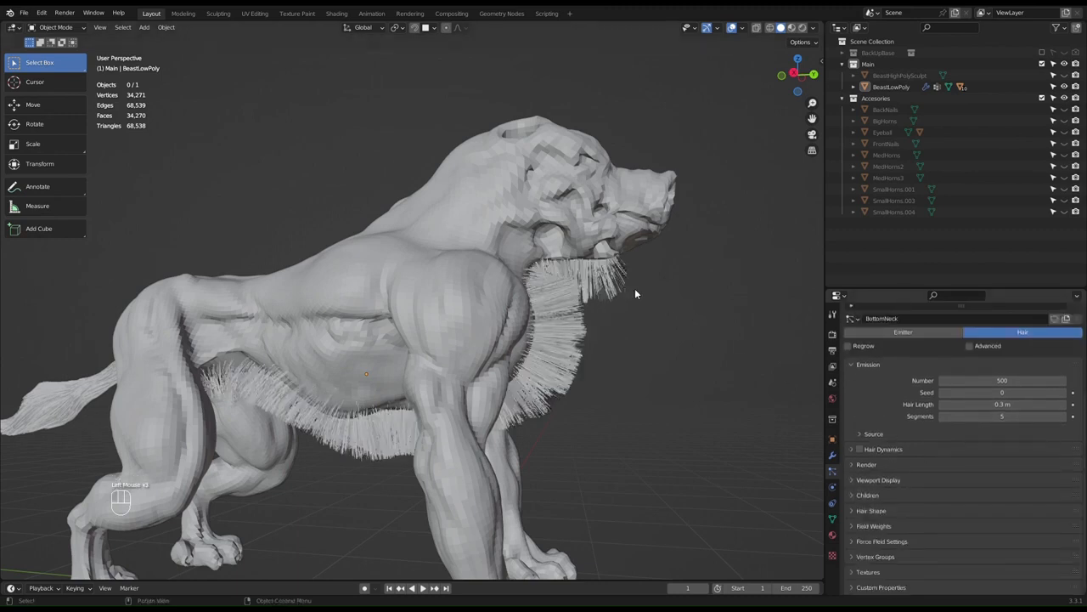
# - Enter Particle Edit mode and set up the Length brush to shrink hairs
pyautogui.moveTo(636, 293); pyautogui.dragTo(629, 316, button='middle')
pyautogui.hotkey('ctrl', 'Tab')
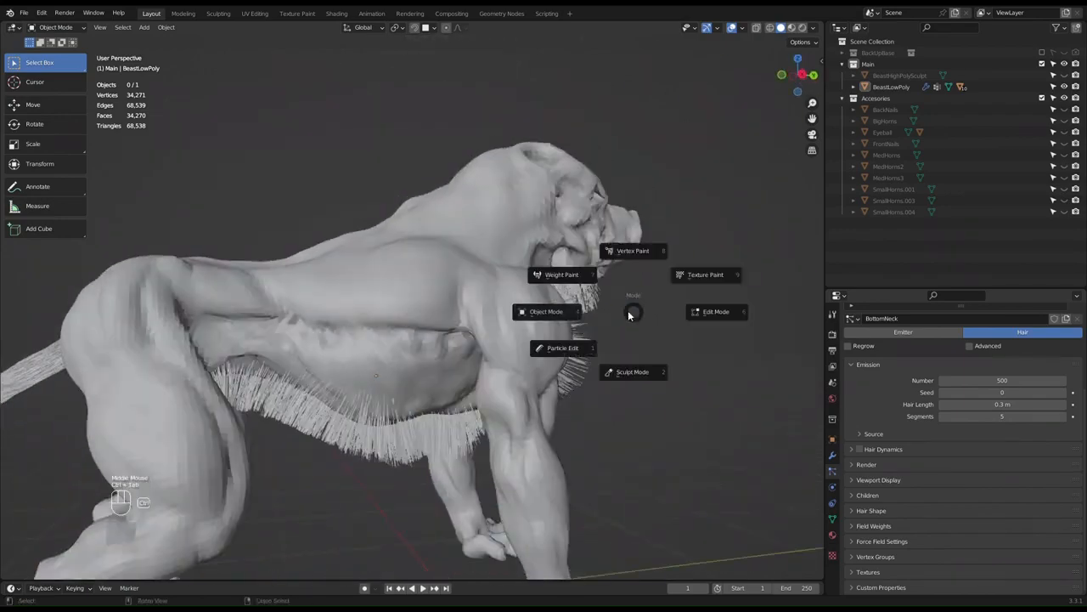
pyautogui.click(544, 350)
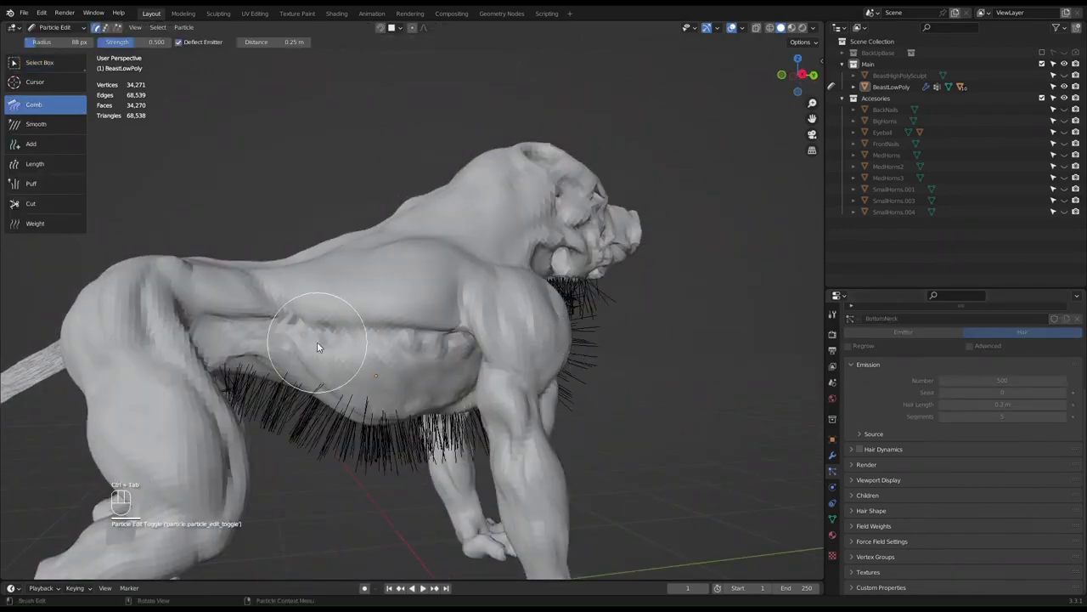
pyautogui.moveTo(317, 346); pyautogui.dragTo(347, 382, button='middle')
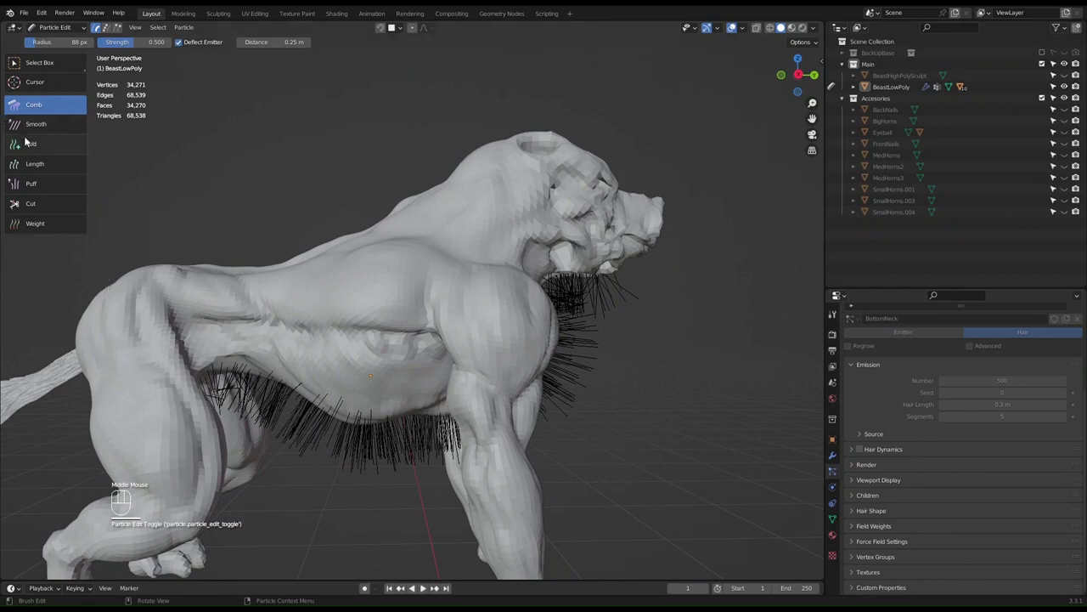
pyautogui.click(56, 166)
pyautogui.click(222, 41)
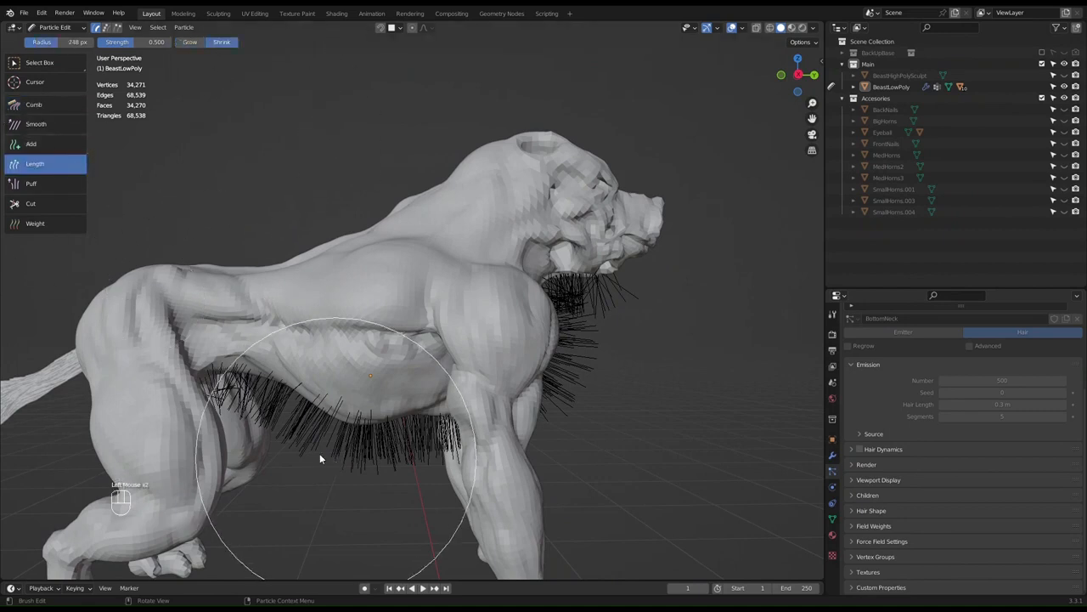
# - Shorten the hairs along the rear of the beast's belly with the Length brush
pyautogui.moveTo(320, 452)
pyautogui.mouseDown()
pyautogui.moveTo(209, 405)
pyautogui.moveTo(279, 435)
pyautogui.moveTo(282, 453)
pyautogui.moveTo(265, 451)
pyautogui.moveTo(272, 409)
pyautogui.moveTo(255, 370)
pyautogui.moveTo(262, 416)
pyautogui.moveTo(212, 424)
pyautogui.moveTo(222, 387)
pyautogui.mouseUp()
pyautogui.moveTo(221, 386); pyautogui.dragTo(224, 262, button='middle')
pyautogui.moveTo(225, 221)
pyautogui.mouseDown()
pyautogui.moveTo(195, 256)
pyautogui.moveTo(253, 330)
pyautogui.moveTo(234, 239)
pyautogui.mouseUp()
pyautogui.moveTo(234, 238)
pyautogui.mouseDown(button='middle')
pyautogui.moveTo(235, 373)
pyautogui.moveTo(247, 380)
pyautogui.mouseUp(button='middle')
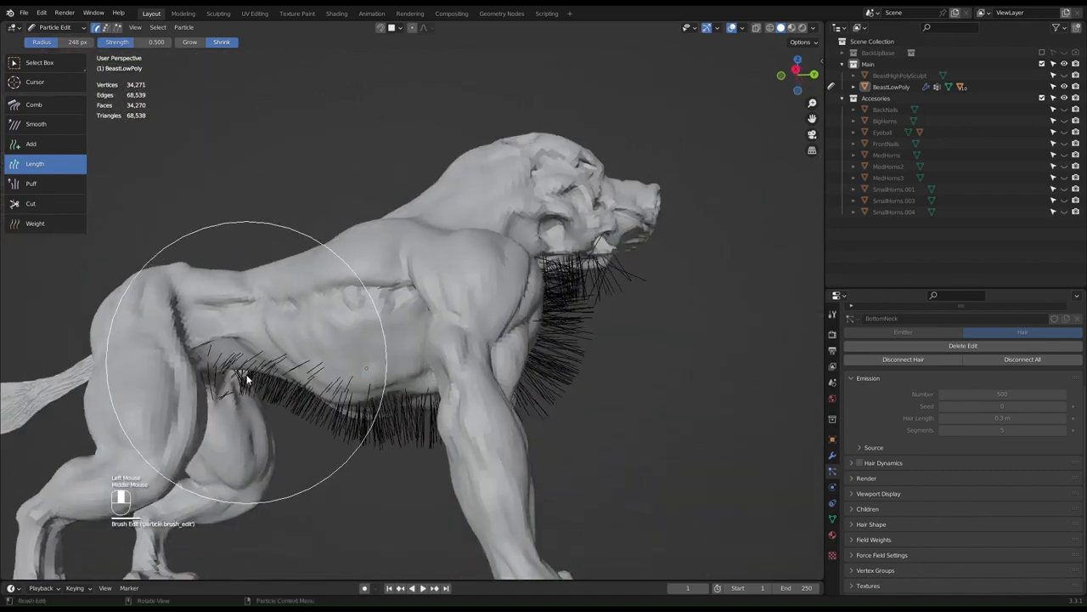
pyautogui.moveTo(247, 385)
pyautogui.mouseDown()
pyautogui.moveTo(225, 436)
pyautogui.moveTo(246, 430)
pyautogui.moveTo(237, 382)
pyautogui.mouseUp()
pyautogui.moveTo(369, 325); pyautogui.dragTo(318, 354, button='middle')
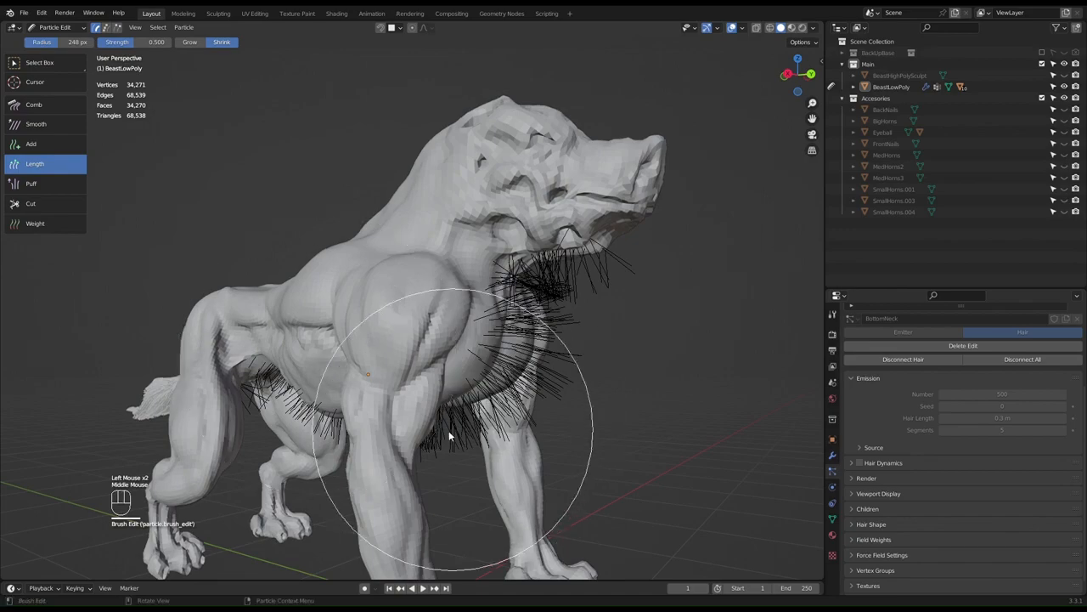
# - Shorten the hairs under the beast's chin and lower jaw with the Length brush
pyautogui.moveTo(450, 436); pyautogui.dragTo(262, 431, button='middle')
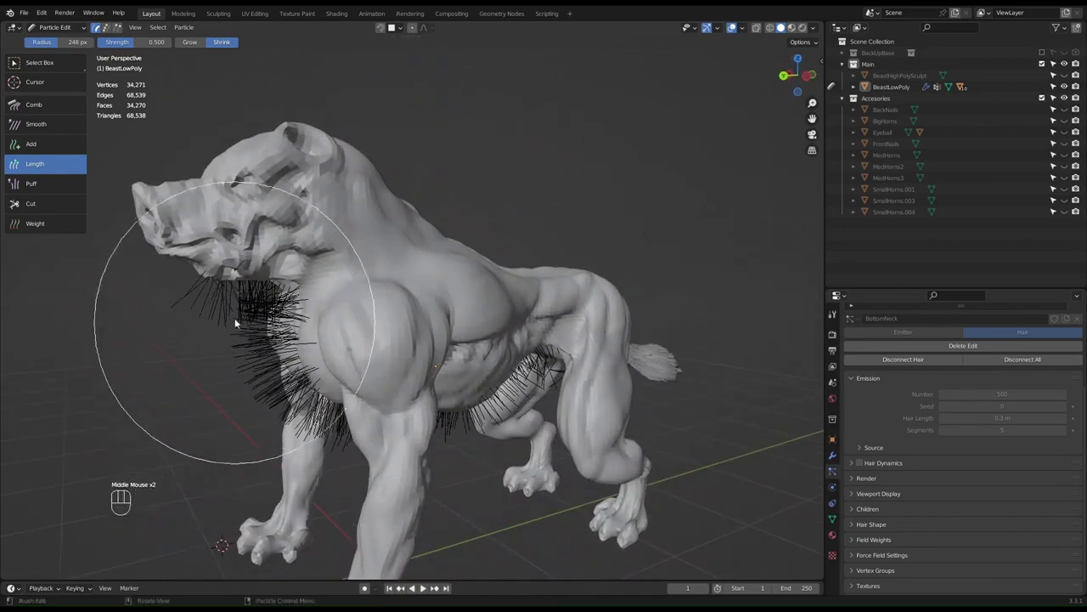
pyautogui.scroll(2, 174, 285)
pyautogui.keyDown('shift'); pyautogui.moveTo(168, 276); pyautogui.dragTo(312, 321, button='middle'); pyautogui.keyUp('shift')
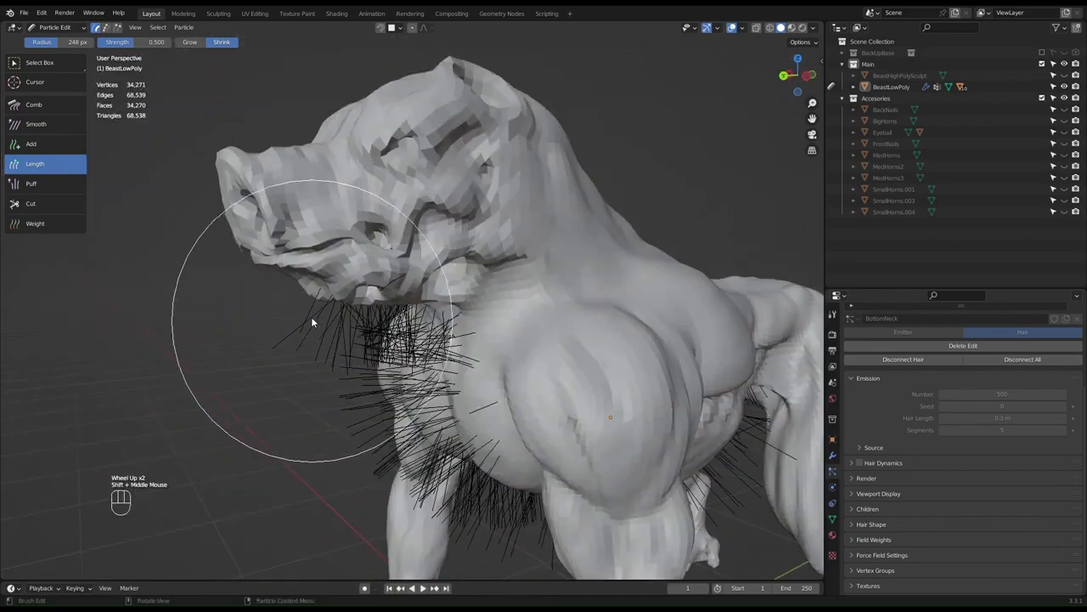
pyautogui.moveTo(322, 310)
pyautogui.mouseDown()
pyautogui.moveTo(313, 278)
pyautogui.moveTo(267, 436)
pyautogui.moveTo(340, 346)
pyautogui.moveTo(359, 297)
pyautogui.moveTo(304, 310)
pyautogui.moveTo(271, 277)
pyautogui.mouseUp()
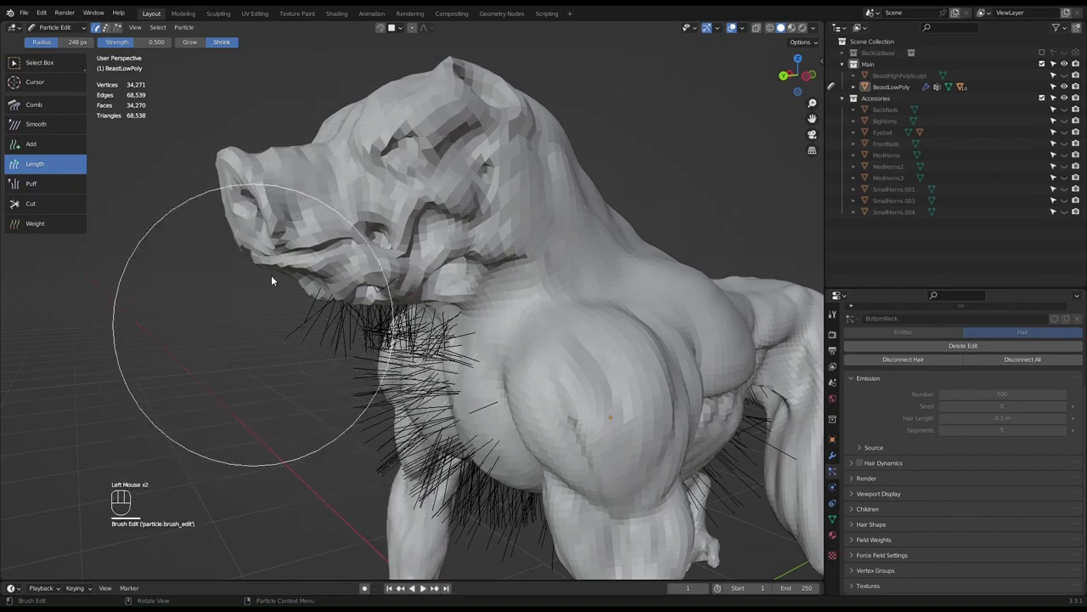
pyautogui.moveTo(272, 281); pyautogui.dragTo(517, 278, button='middle')
pyautogui.scroll(-1, 357, 319)
pyautogui.moveTo(290, 330)
pyautogui.keyDown('shift'); pyautogui.mouseDown(button='middle')
pyautogui.moveTo(336, 314)
pyautogui.moveTo(287, 324)
pyautogui.mouseUp(button='middle'); pyautogui.keyUp('shift')
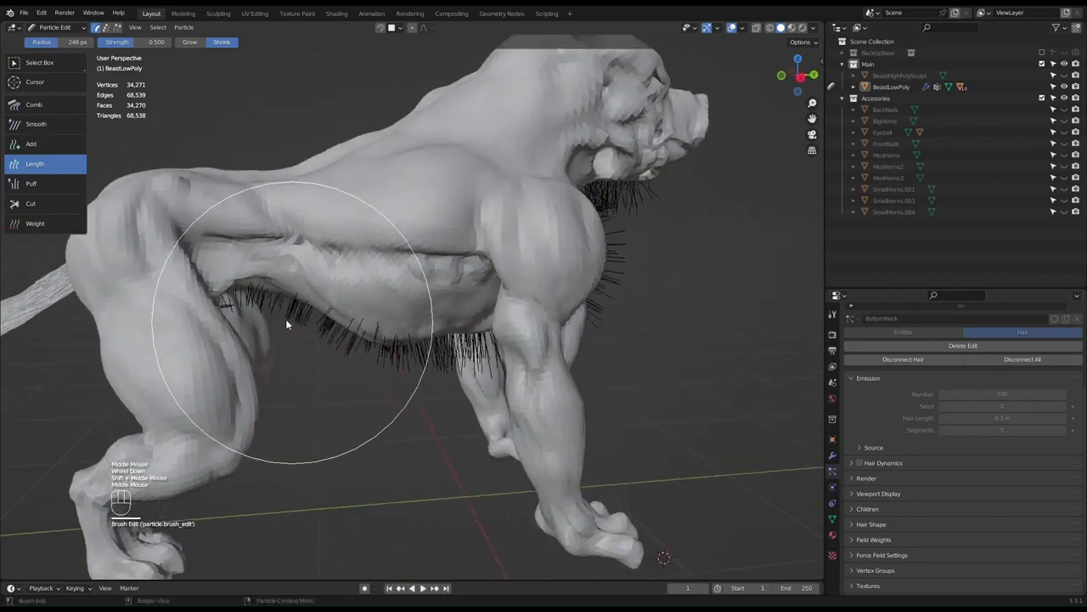
# - Shorten the rear belly hairs once more and set up the Comb brush with a 220 px radius
pyautogui.moveTo(286, 319)
pyautogui.mouseDown()
pyautogui.moveTo(222, 333)
pyautogui.moveTo(242, 276)
pyautogui.moveTo(220, 265)
pyautogui.moveTo(226, 327)
pyautogui.mouseUp()
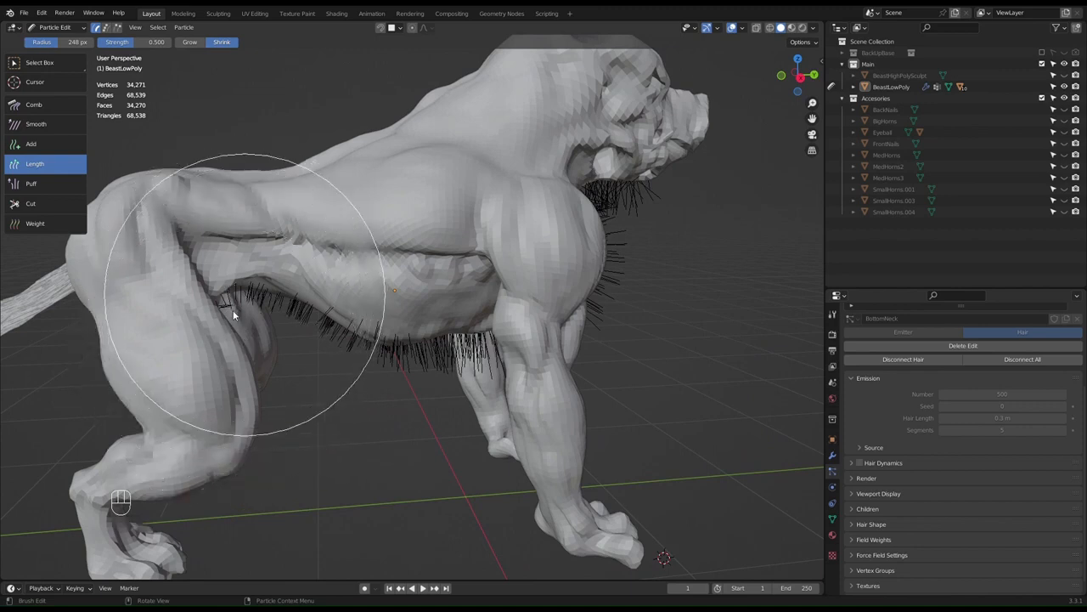
pyautogui.click(34, 104)
pyautogui.moveTo(321, 243); pyautogui.dragTo(452, 299)
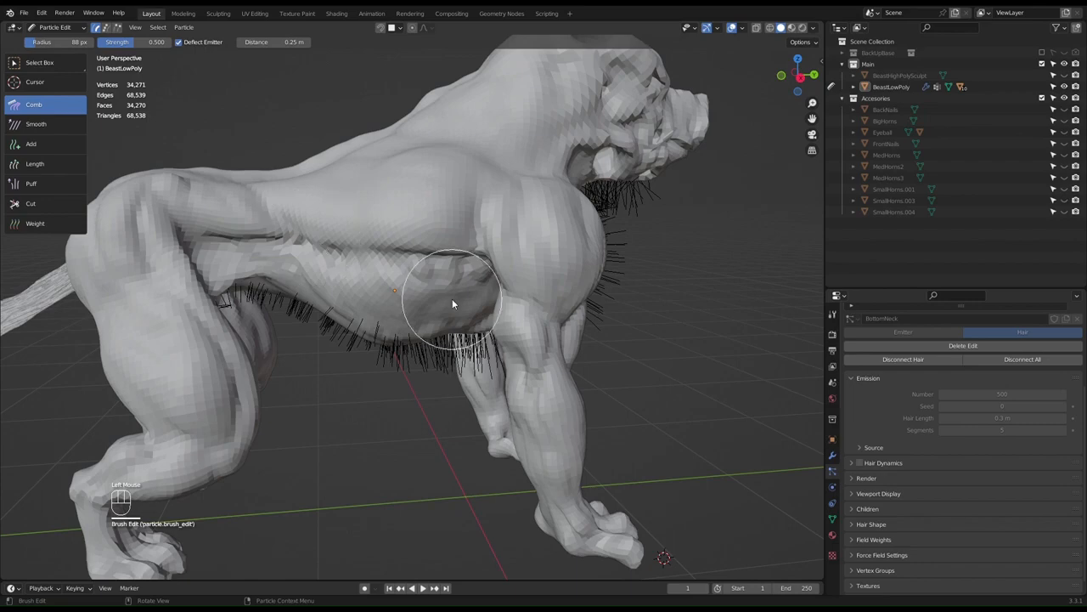
pyautogui.press('f')
pyautogui.click(542, 316)
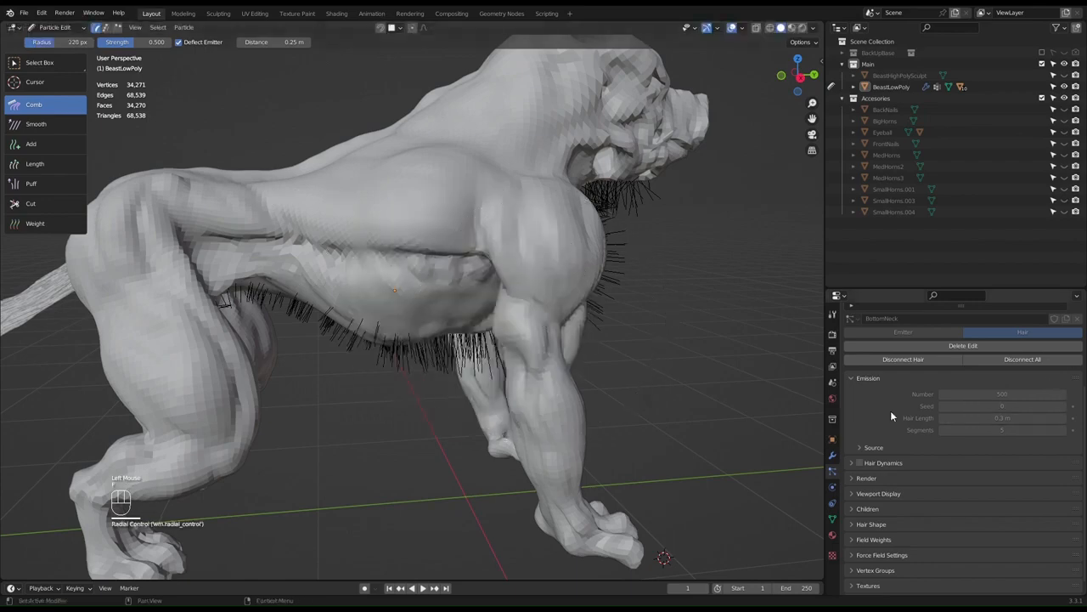
pyautogui.moveTo(831, 323); pyautogui.dragTo(835, 323)
pyautogui.click(834, 320)
# - Comb the hairs along the beast's underside backward toward the tail
pyautogui.moveTo(596, 221); pyautogui.dragTo(570, 194, button='middle')
pyautogui.moveTo(542, 337)
pyautogui.mouseDown()
pyautogui.moveTo(337, 330)
pyautogui.moveTo(211, 271)
pyautogui.moveTo(159, 273)
pyautogui.mouseUp()
pyautogui.moveTo(153, 265); pyautogui.dragTo(160, 160, button='middle')
pyautogui.moveTo(374, 406)
pyautogui.mouseDown()
pyautogui.moveTo(291, 391)
pyautogui.moveTo(236, 400)
pyautogui.mouseUp()
pyautogui.moveTo(236, 398)
pyautogui.mouseDown(button='middle')
pyautogui.moveTo(148, 359)
pyautogui.moveTo(134, 295)
pyautogui.mouseUp(button='middle')
pyautogui.moveTo(135, 298)
pyautogui.mouseDown()
pyautogui.moveTo(128, 381)
pyautogui.moveTo(107, 410)
pyautogui.mouseUp()
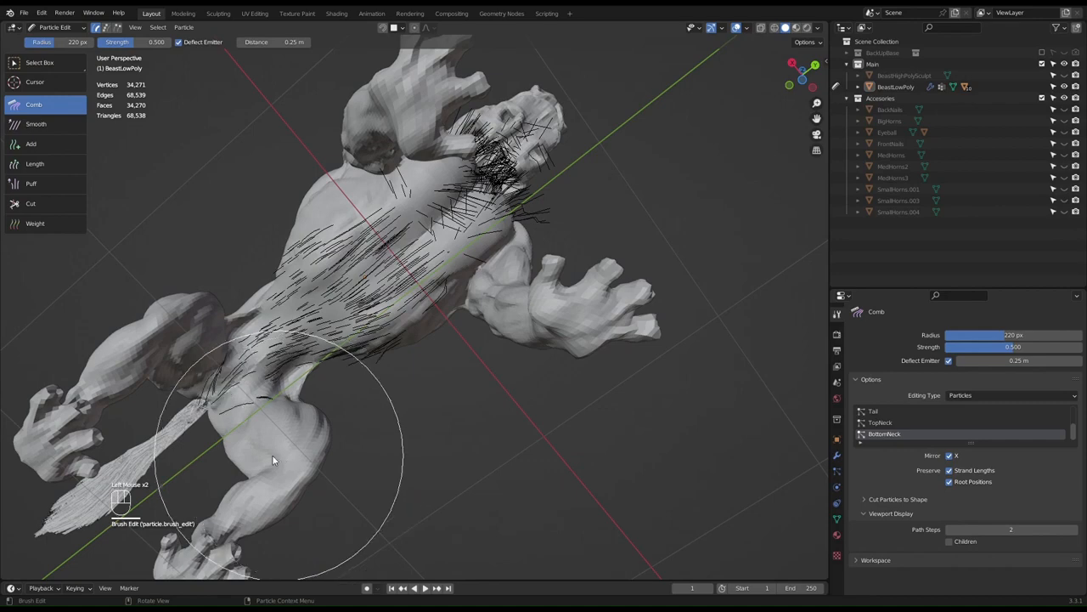
# - Trim stray hairs between the hind legs and along the rear belly with the Cut brush
pyautogui.click(30, 203)
pyautogui.moveTo(254, 411); pyautogui.dragTo(212, 396)
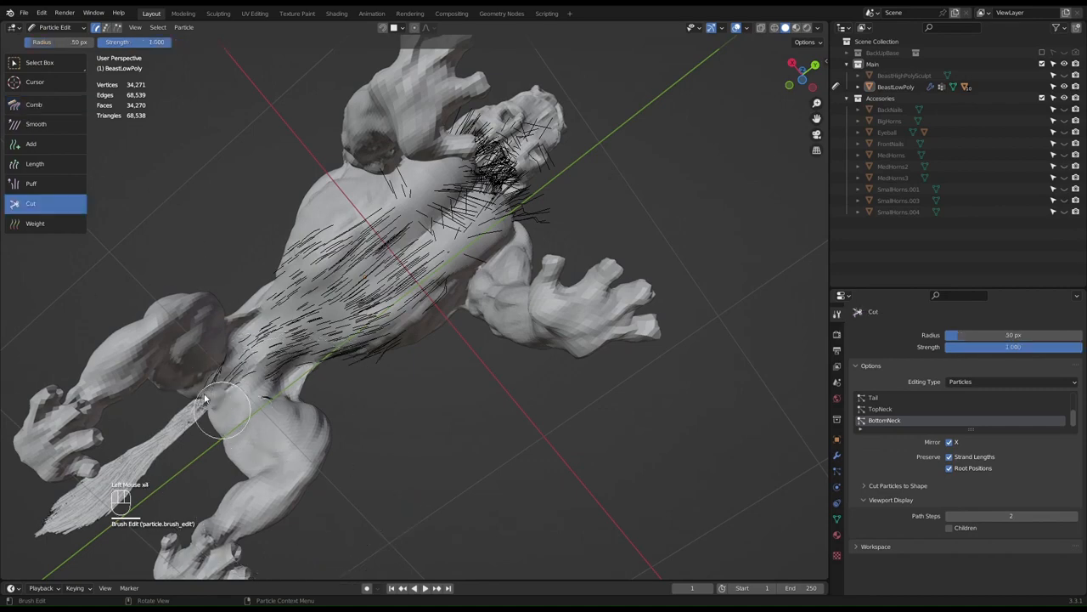
pyautogui.moveTo(209, 351)
pyautogui.mouseDown(button='middle')
pyautogui.moveTo(158, 382)
pyautogui.moveTo(139, 378)
pyautogui.moveTo(332, 459)
pyautogui.moveTo(440, 293)
pyautogui.mouseUp(button='middle')
pyautogui.scroll(3, 331, 467)
pyautogui.keyDown('shift'); pyautogui.scroll(1, 330, 474); pyautogui.keyUp('shift')
pyautogui.moveTo(434, 323); pyautogui.dragTo(336, 412)
pyautogui.moveTo(327, 427); pyautogui.dragTo(309, 359, button='middle')
pyautogui.scroll(-2, 347, 443)
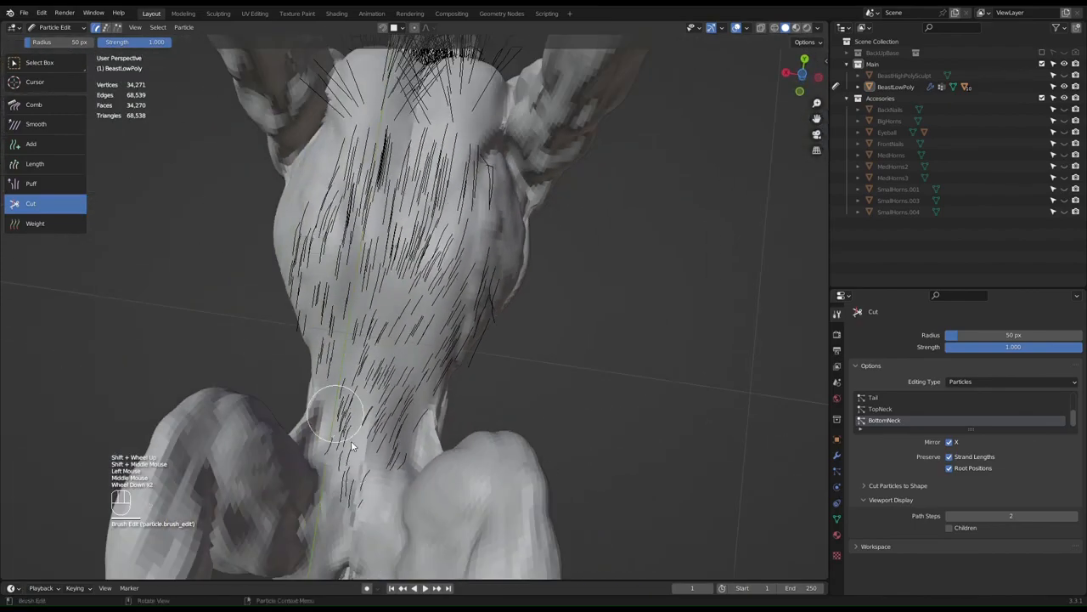
pyautogui.keyDown('shift'); pyautogui.moveTo(347, 447); pyautogui.dragTo(359, 213, button='middle'); pyautogui.keyUp('shift')
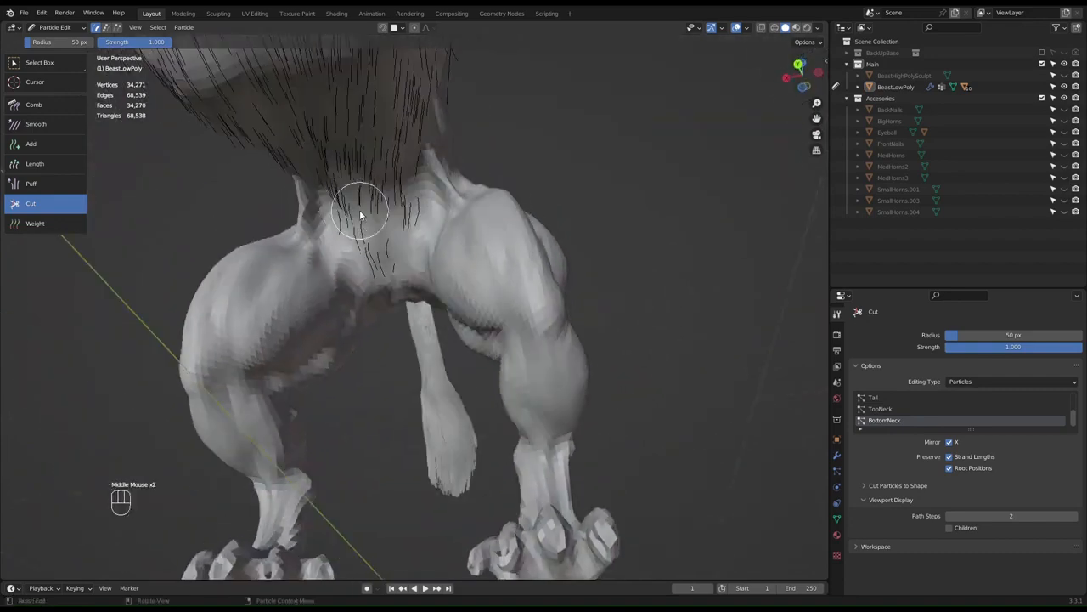
pyautogui.scroll(-1, 360, 213)
# - Comb the belly hairs backward and inward toward the middle of the hind legs
pyautogui.click(64, 111)
pyautogui.scroll(2, 269, 210)
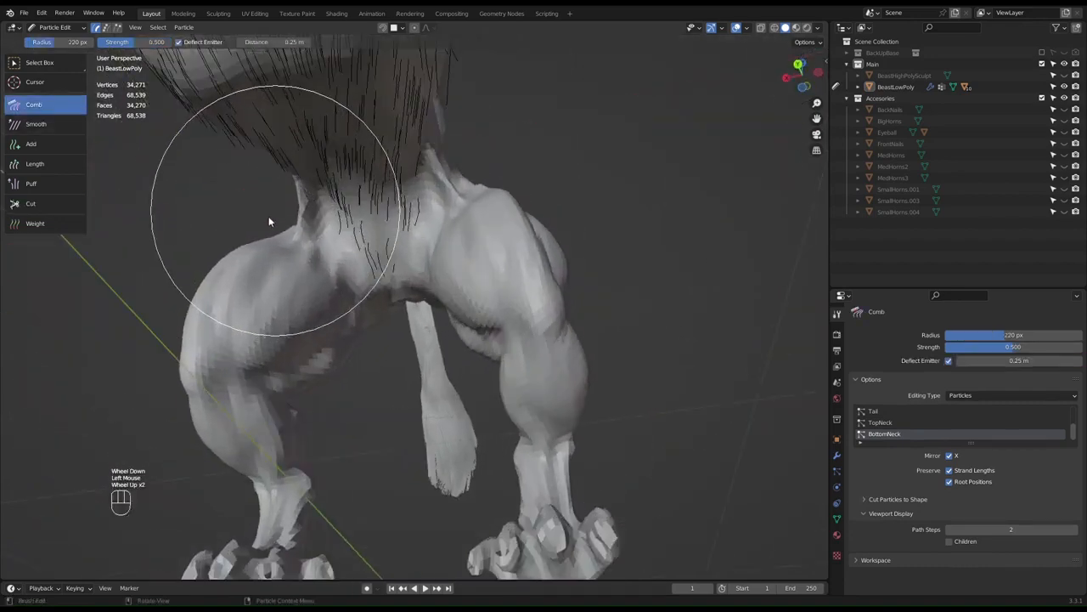
pyautogui.moveTo(166, 178); pyautogui.dragTo(259, 205)
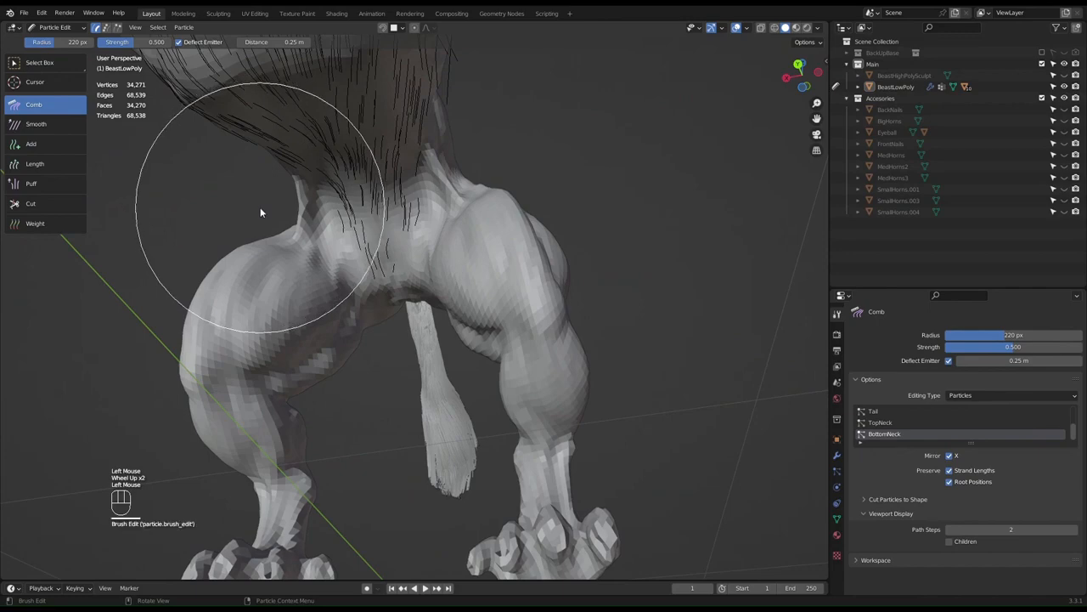
pyautogui.keyDown('shift'); pyautogui.moveTo(260, 206); pyautogui.dragTo(336, 237, button='middle'); pyautogui.keyUp('shift')
pyautogui.moveTo(528, 189); pyautogui.dragTo(450, 327)
pyautogui.moveTo(450, 325); pyautogui.dragTo(471, 253, button='middle')
pyautogui.scroll(-2, 452, 286)
pyautogui.moveTo(474, 257)
pyautogui.mouseDown()
pyautogui.moveTo(469, 368)
pyautogui.moveTo(425, 293)
pyautogui.mouseUp()
pyautogui.moveTo(399, 280)
pyautogui.mouseDown(button='middle')
pyautogui.moveTo(313, 246)
pyautogui.moveTo(365, 223)
pyautogui.mouseUp(button='middle')
pyautogui.moveTo(304, 181); pyautogui.dragTo(317, 287)
# - Comb the hairs under the chin and down the front of the neck backward against the body
pyautogui.moveTo(317, 237); pyautogui.dragTo(607, 270, button='middle')
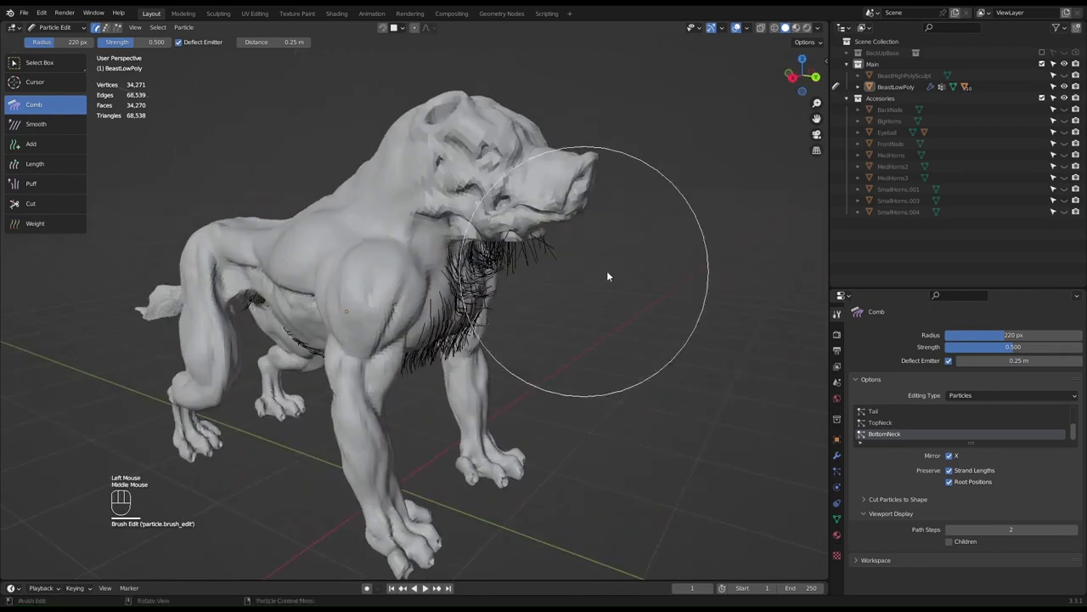
pyautogui.moveTo(523, 232); pyautogui.dragTo(582, 212, button='middle')
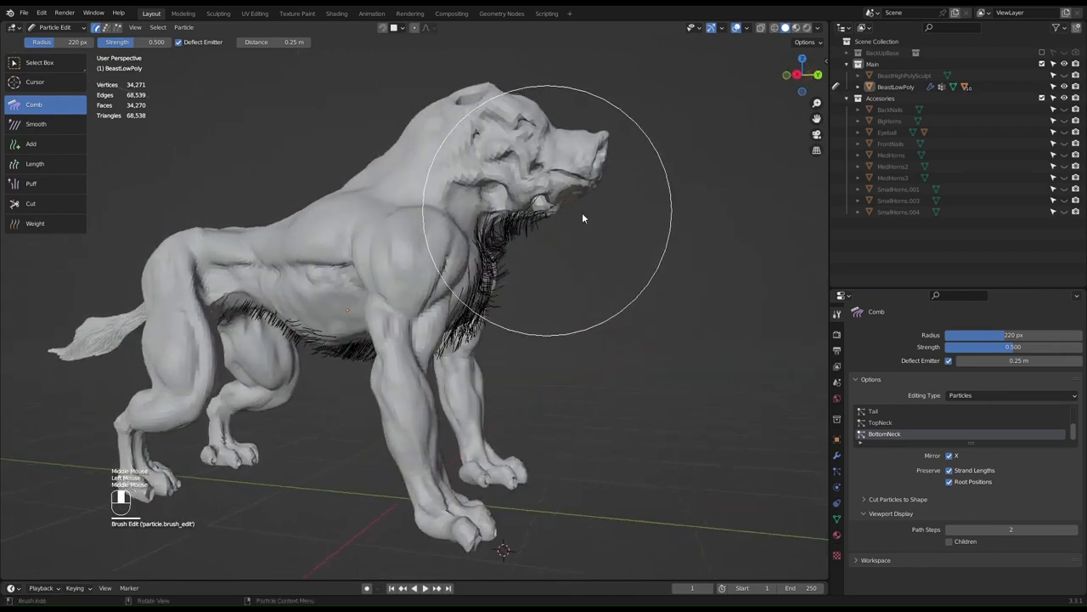
pyautogui.scroll(3, 625, 253)
pyautogui.keyDown('shift'); pyautogui.moveTo(625, 253); pyautogui.dragTo(592, 238, button='middle'); pyautogui.keyUp('shift')
pyautogui.keyDown('shift'); pyautogui.moveTo(592, 238); pyautogui.dragTo(463, 365); pyautogui.keyUp('shift')
pyautogui.moveTo(639, 230)
pyautogui.mouseDown()
pyautogui.moveTo(541, 265)
pyautogui.moveTo(628, 301)
pyautogui.moveTo(604, 267)
pyautogui.moveTo(565, 249)
pyautogui.mouseUp()
pyautogui.keyDown('shift'); pyautogui.moveTo(514, 287); pyautogui.dragTo(476, 302, button='middle'); pyautogui.keyUp('shift')
pyautogui.moveTo(426, 331)
pyautogui.mouseDown()
pyautogui.moveTo(401, 357)
pyautogui.moveTo(424, 299)
pyautogui.mouseUp()
# - Comb the throat and chest hairs from the beast's other side so they follow the body
pyautogui.moveTo(425, 296); pyautogui.dragTo(406, 238, button='middle')
pyautogui.moveTo(110, 318)
pyautogui.mouseDown()
pyautogui.moveTo(157, 349)
pyautogui.moveTo(142, 330)
pyautogui.mouseUp()
pyautogui.moveTo(127, 229)
pyautogui.mouseDown()
pyautogui.moveTo(150, 286)
pyautogui.moveTo(170, 243)
pyautogui.mouseUp()
pyautogui.moveTo(170, 243); pyautogui.dragTo(153, 263, button='middle')
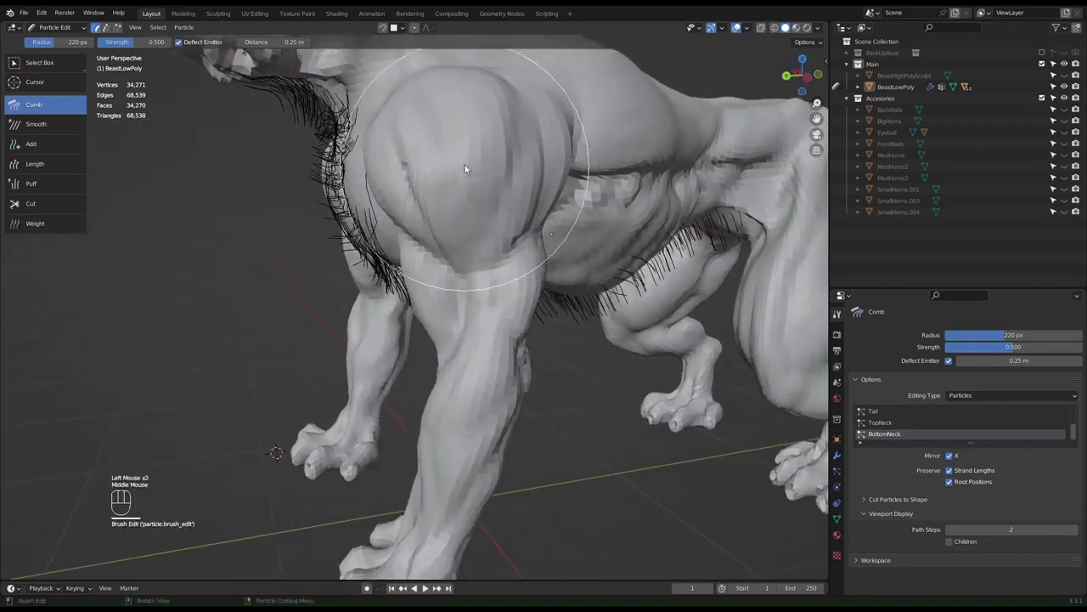
pyautogui.moveTo(437, 176); pyautogui.dragTo(426, 195)
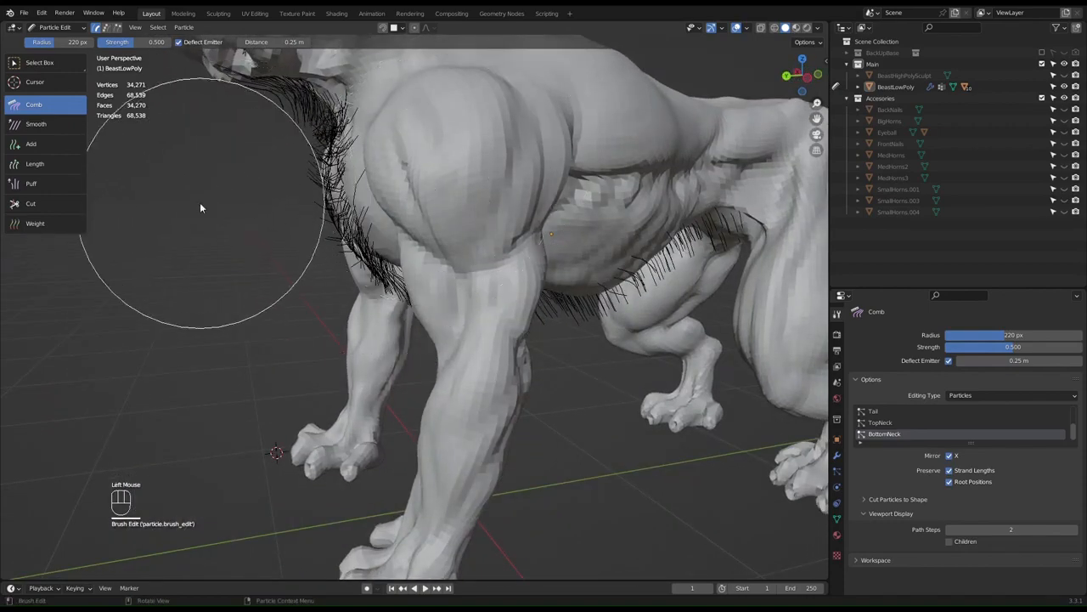
pyautogui.moveTo(200, 203); pyautogui.dragTo(217, 295)
pyautogui.moveTo(221, 182); pyautogui.dragTo(241, 272)
# - Try the Smooth brush on the chest hairs and undo the stroke
pyautogui.click(39, 125)
pyautogui.moveTo(328, 181)
pyautogui.mouseDown()
pyautogui.moveTo(406, 277)
pyautogui.moveTo(322, 182)
pyautogui.moveTo(419, 215)
pyautogui.moveTo(420, 230)
pyautogui.mouseUp()
pyautogui.hotkey('ctrl', 'z')
# - Comb the chest and front belly hairs backward between the front legs with the Comb brush
pyautogui.moveTo(419, 229)
pyautogui.mouseDown(button='middle')
pyautogui.moveTo(505, 149)
pyautogui.moveTo(598, 152)
pyautogui.mouseUp(button='middle')
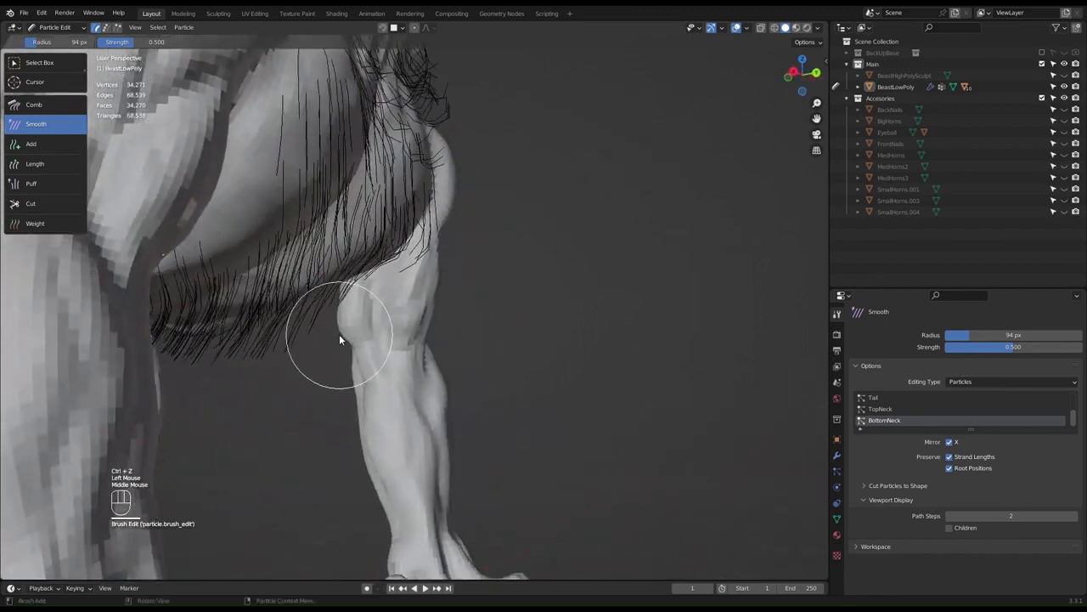
pyautogui.click(62, 107)
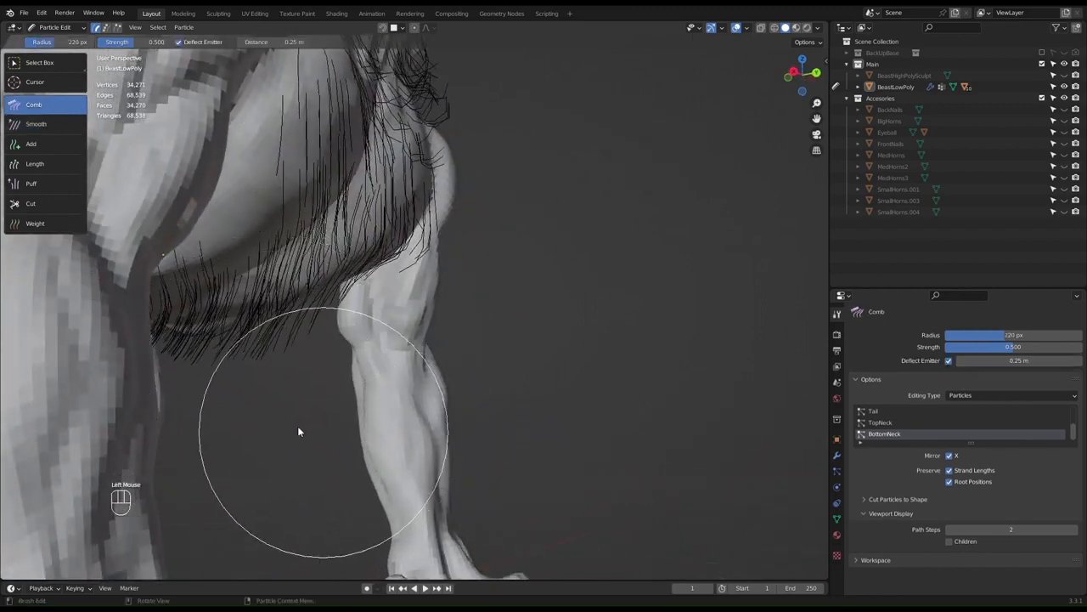
pyautogui.moveTo(298, 427)
pyautogui.mouseDown()
pyautogui.moveTo(198, 442)
pyautogui.moveTo(305, 419)
pyautogui.moveTo(223, 382)
pyautogui.moveTo(204, 422)
pyautogui.mouseUp()
pyautogui.moveTo(204, 423)
pyautogui.mouseDown(button='middle')
pyautogui.moveTo(312, 344)
pyautogui.moveTo(280, 293)
pyautogui.moveTo(287, 327)
pyautogui.moveTo(166, 340)
pyautogui.moveTo(170, 396)
pyautogui.moveTo(272, 311)
pyautogui.moveTo(253, 331)
pyautogui.mouseUp(button='middle')
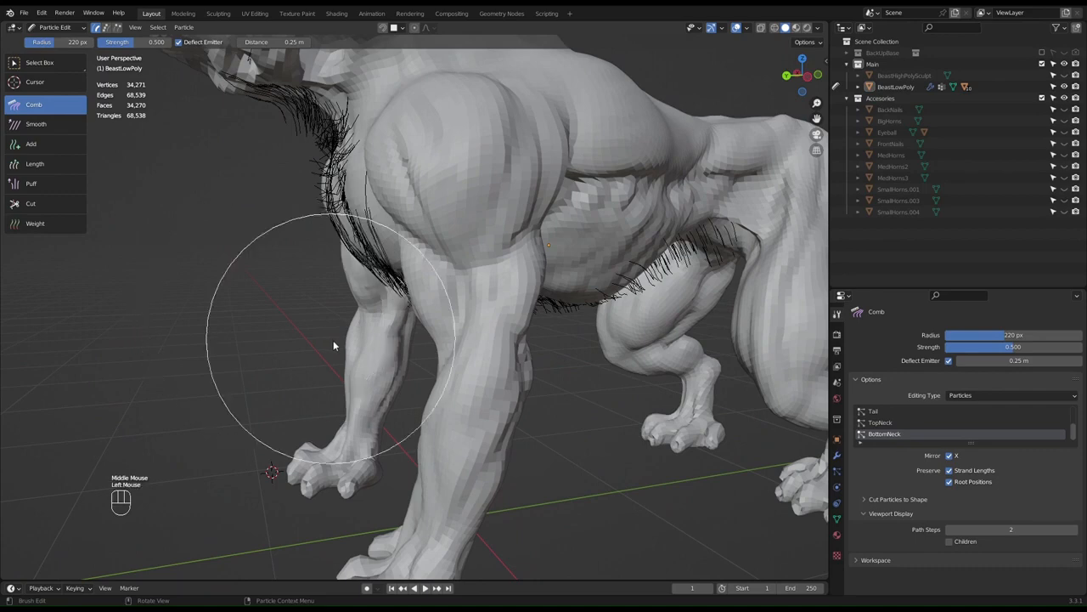
pyautogui.moveTo(333, 340); pyautogui.dragTo(231, 316)
pyautogui.moveTo(230, 316)
pyautogui.mouseDown(button='middle')
pyautogui.moveTo(236, 264)
pyautogui.moveTo(282, 251)
pyautogui.mouseUp(button='middle')
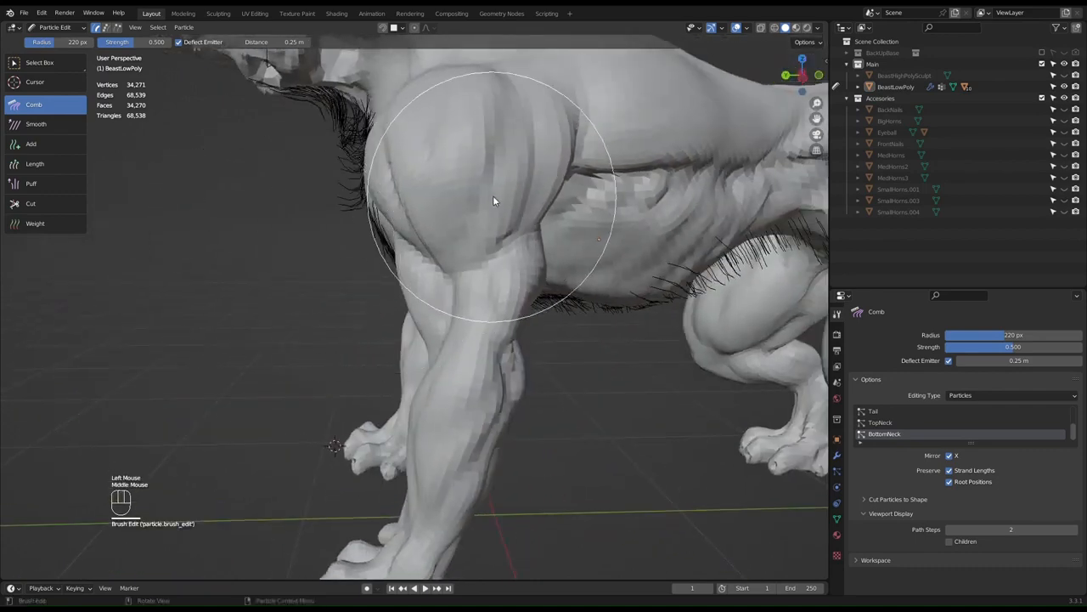
pyautogui.moveTo(494, 193); pyautogui.dragTo(417, 214, button='middle')
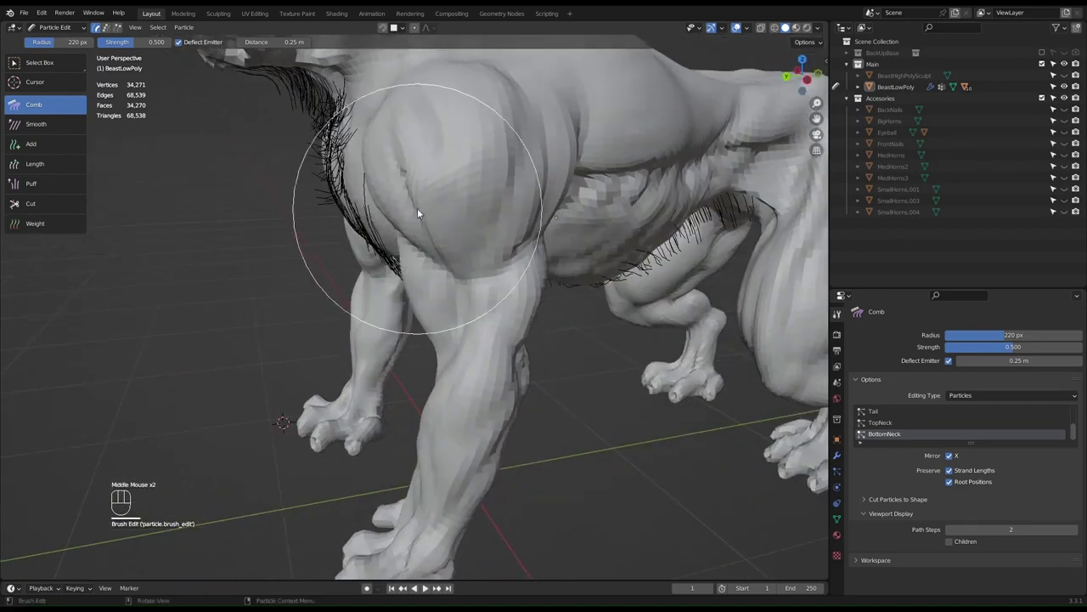
# - Lift the chest hairs between the front legs with the Puff brush in Add mode
pyautogui.click(49, 182)
pyautogui.click(373, 248)
pyautogui.click(373, 248)
pyautogui.click(373, 248)
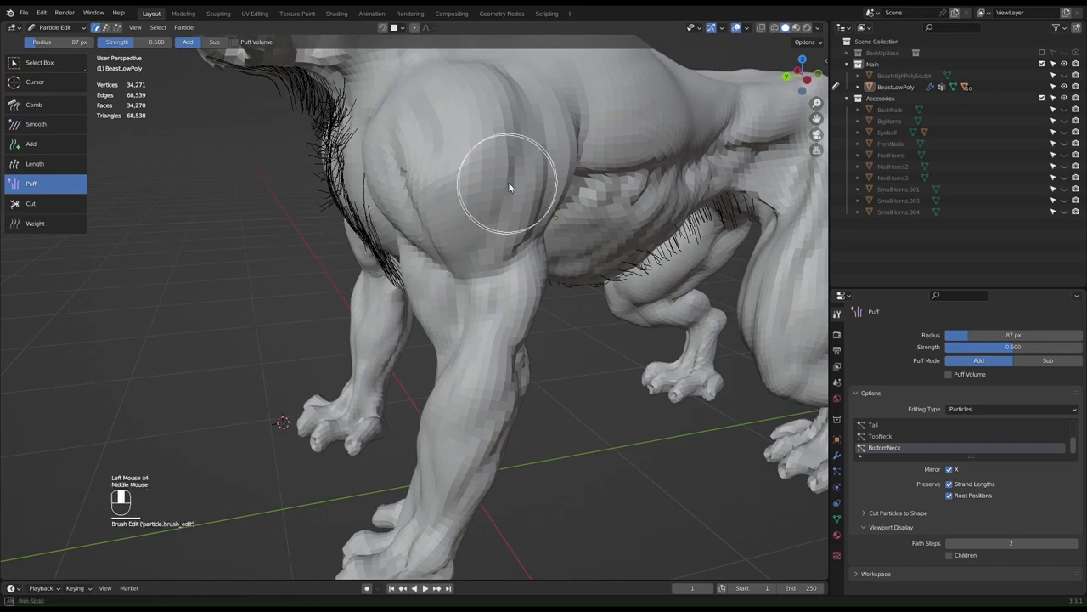
pyautogui.moveTo(508, 183); pyautogui.dragTo(586, 190, button='middle')
pyautogui.moveTo(288, 283); pyautogui.dragTo(371, 265, button='middle')
pyautogui.moveTo(291, 276); pyautogui.dragTo(301, 234)
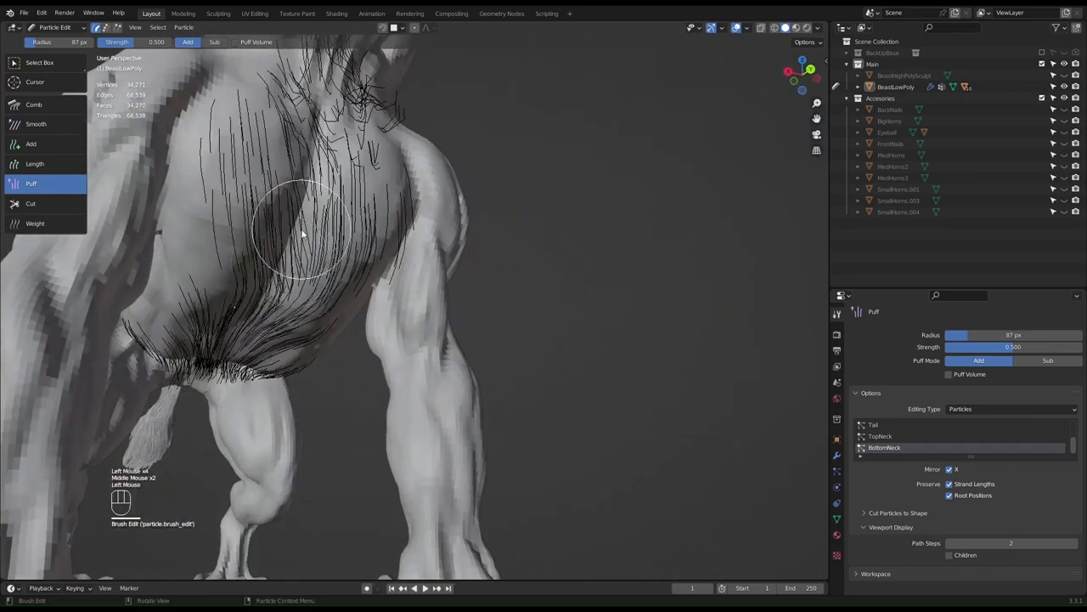
pyautogui.moveTo(283, 279)
pyautogui.mouseDown()
pyautogui.moveTo(242, 329)
pyautogui.moveTo(311, 157)
pyautogui.mouseUp()
# - Puff up the hairs along the underside from the chest to the rear belly
pyautogui.moveTo(315, 266); pyautogui.dragTo(291, 262, button='middle')
pyautogui.moveTo(283, 381); pyautogui.dragTo(274, 526)
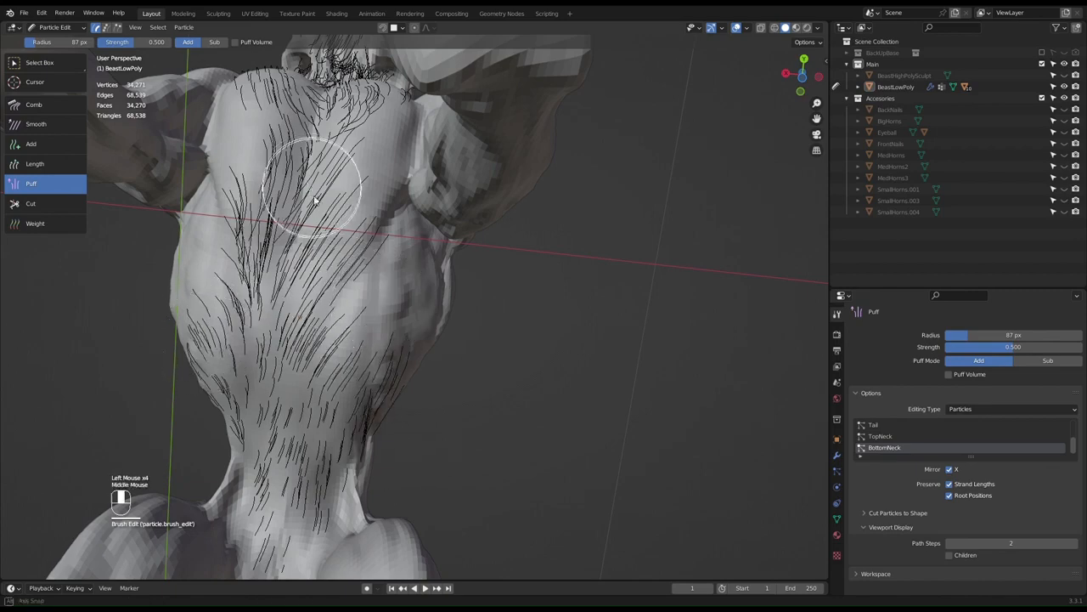
pyautogui.moveTo(316, 182); pyautogui.dragTo(321, 272, button='middle')
pyautogui.moveTo(281, 277)
pyautogui.mouseDown()
pyautogui.moveTo(275, 243)
pyautogui.moveTo(311, 140)
pyautogui.mouseUp()
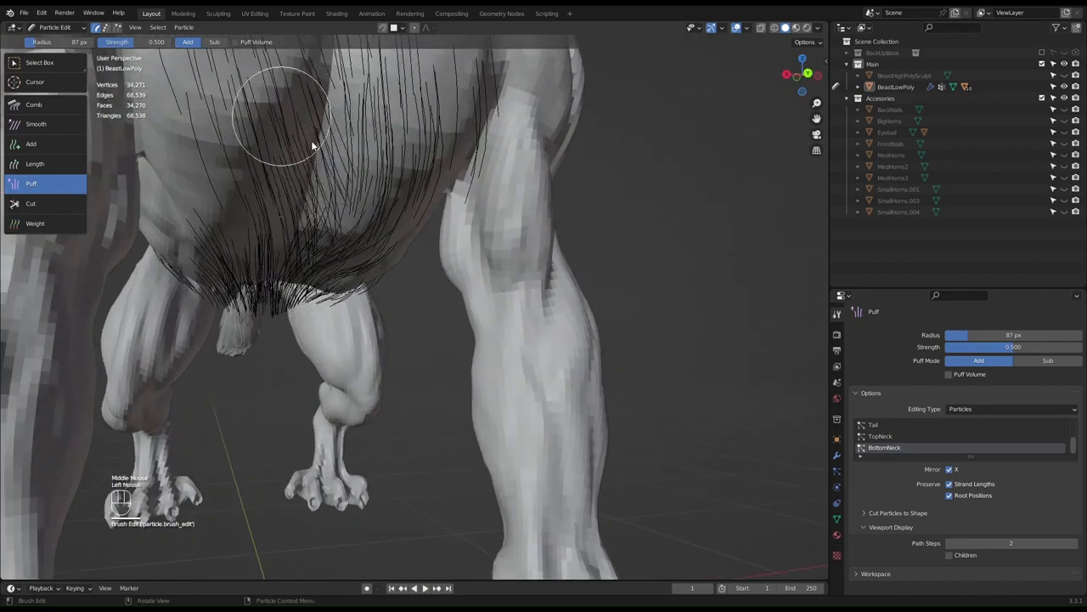
# - Puff up the hairs across the front and sides of the chest and lower neck
pyautogui.scroll(-2, 330, 151)
pyautogui.moveTo(329, 151); pyautogui.dragTo(372, 255, button='middle')
pyautogui.moveTo(372, 255); pyautogui.dragTo(364, 320)
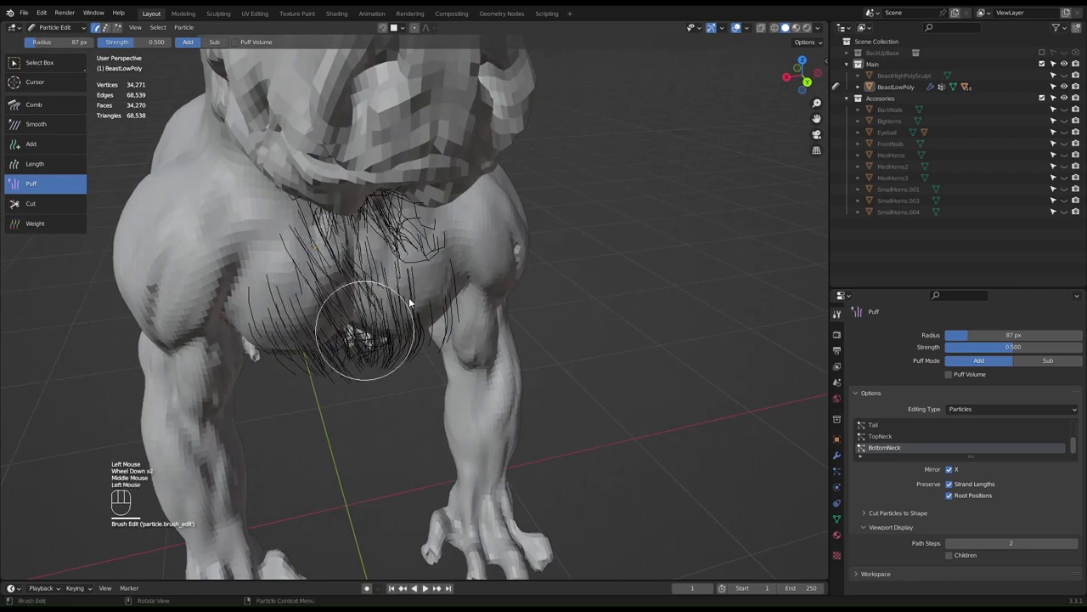
pyautogui.moveTo(364, 320)
pyautogui.mouseDown(button='middle')
pyautogui.moveTo(388, 304)
pyautogui.moveTo(319, 245)
pyautogui.mouseUp(button='middle')
pyautogui.moveTo(318, 245); pyautogui.dragTo(384, 246)
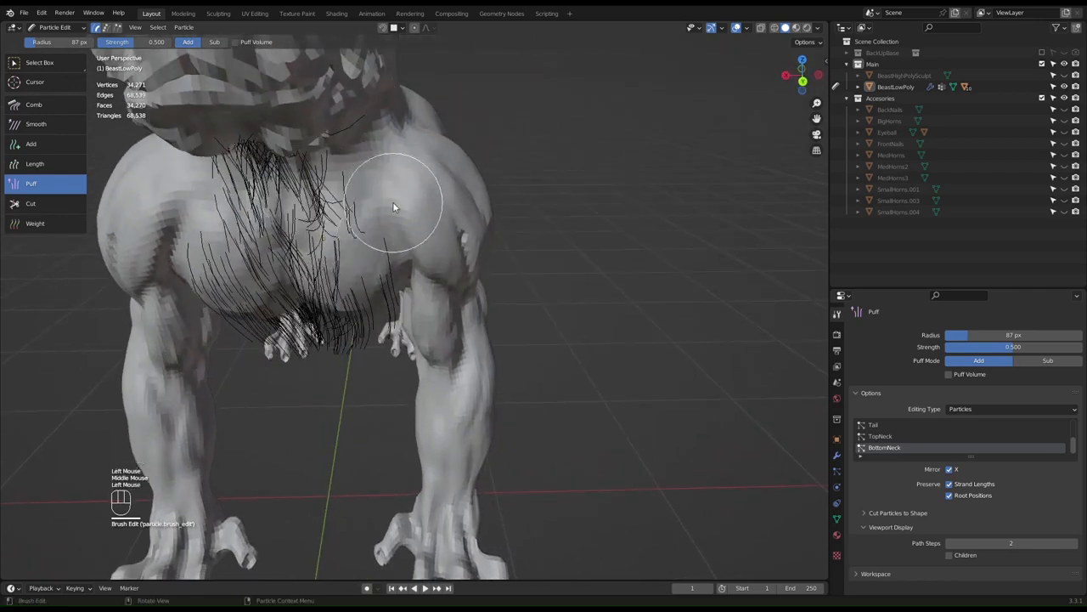
pyautogui.moveTo(393, 201); pyautogui.dragTo(316, 196, button='middle')
pyautogui.moveTo(316, 195)
pyautogui.mouseDown()
pyautogui.moveTo(195, 182)
pyautogui.moveTo(332, 236)
pyautogui.moveTo(270, 188)
pyautogui.mouseUp()
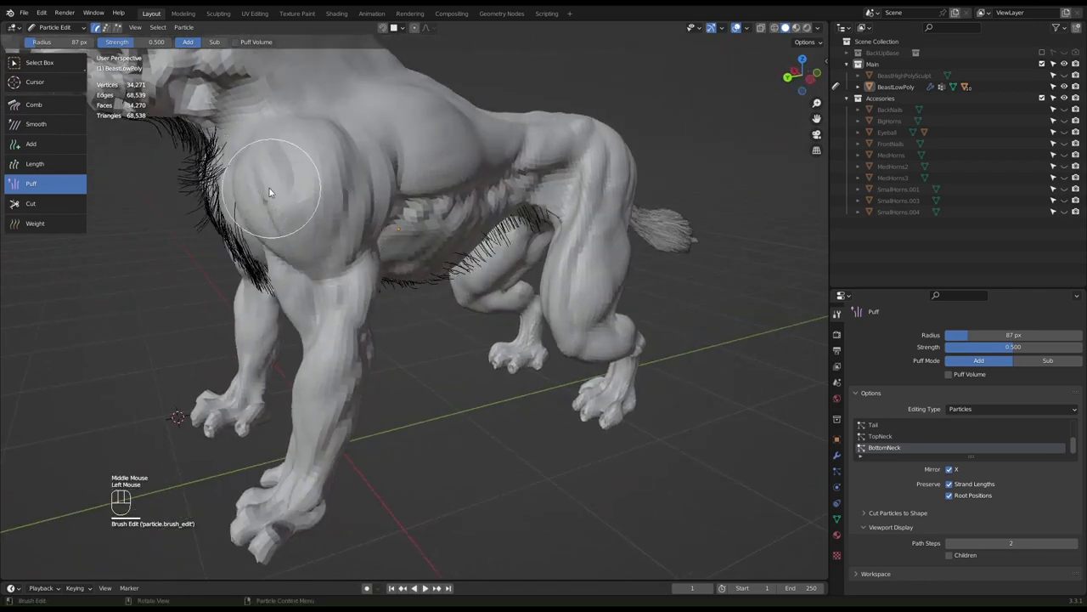
pyautogui.moveTo(269, 188); pyautogui.dragTo(250, 159, button='middle')
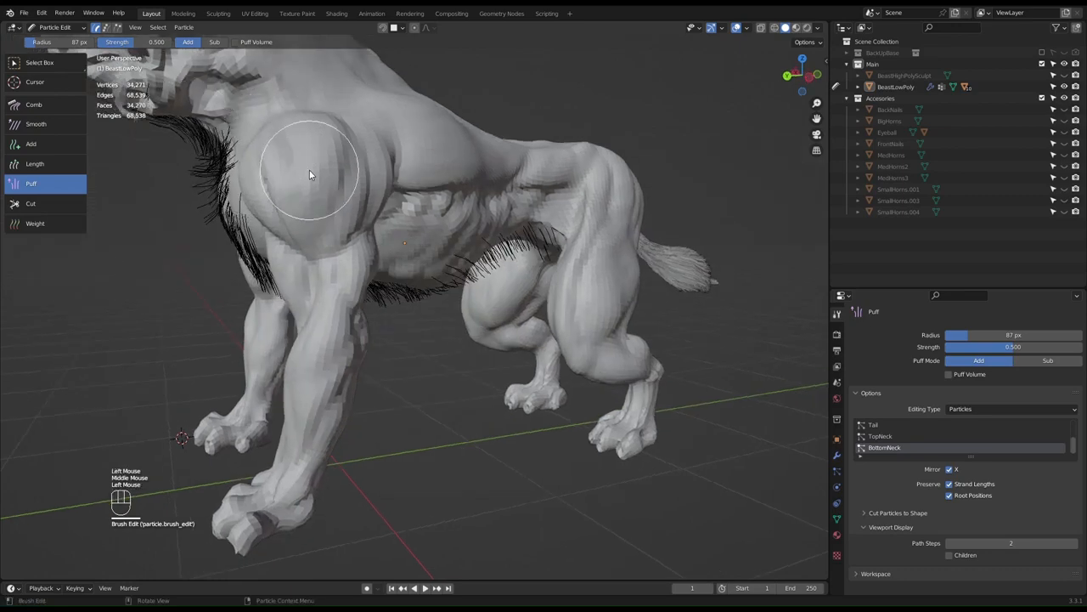
# - Comb the rear belly hairs toward the hind legs with the Comb brush
pyautogui.scroll(-2, 228, 165)
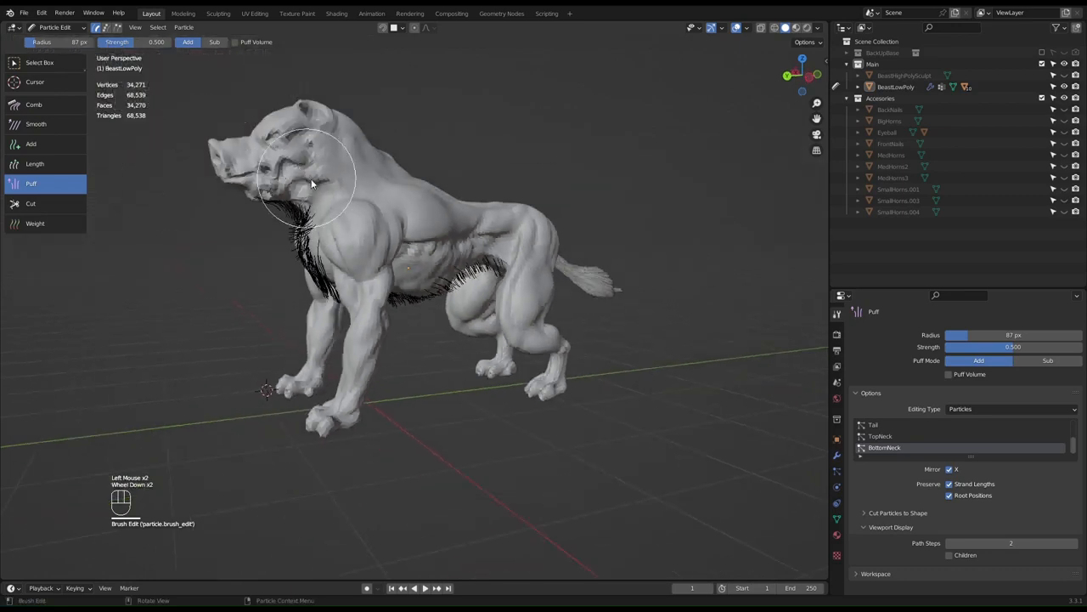
pyautogui.keyDown('shift'); pyautogui.moveTo(379, 187); pyautogui.dragTo(89, 245, button='middle'); pyautogui.keyUp('shift')
pyautogui.scroll(1, 311, 289)
pyautogui.click(52, 105)
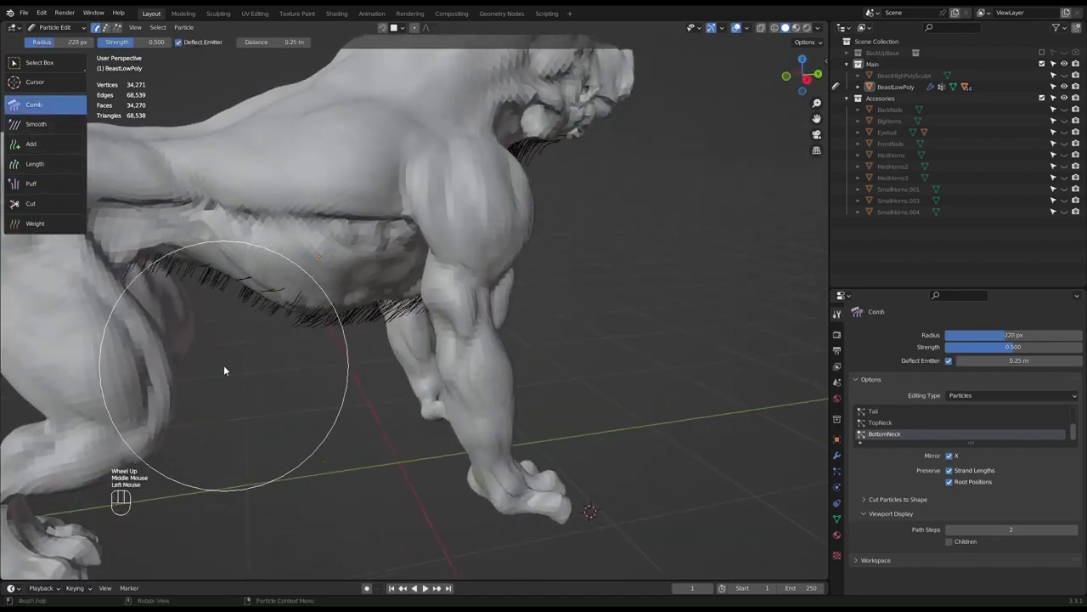
pyautogui.moveTo(223, 372)
pyautogui.mouseDown()
pyautogui.moveTo(148, 342)
pyautogui.moveTo(170, 367)
pyautogui.mouseUp()
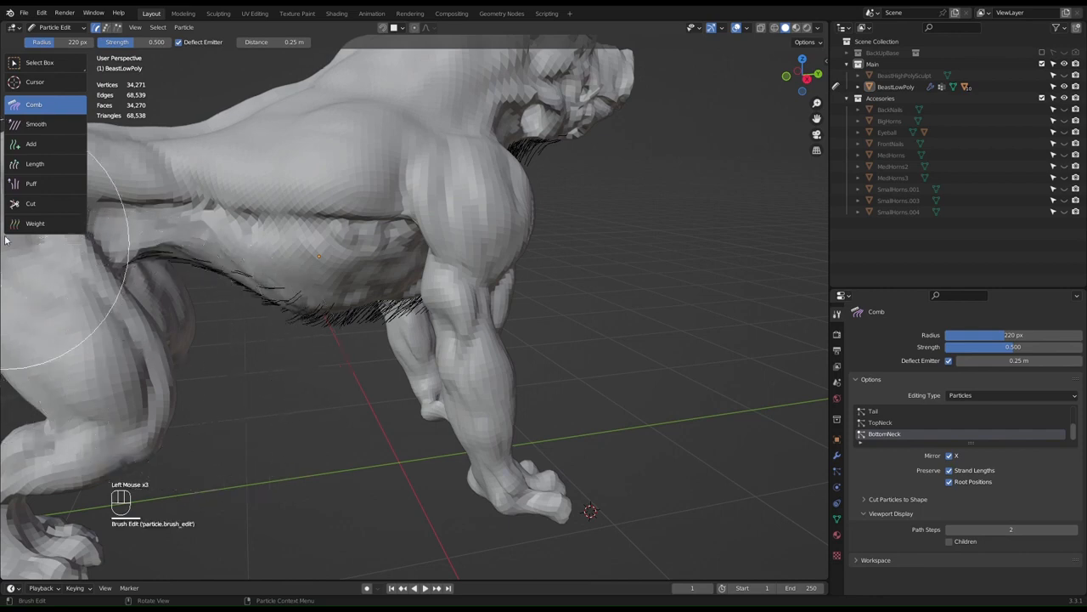
# - Lift the rear belly hairs with the Puff brush and even them out with the Smooth brush
pyautogui.click(34, 183)
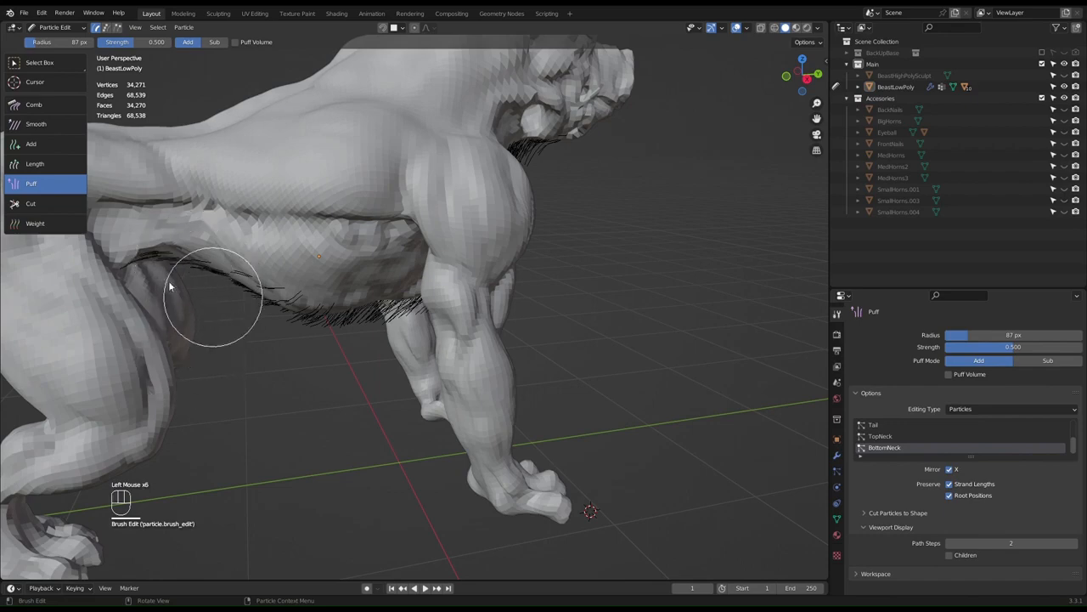
pyautogui.moveTo(247, 337); pyautogui.dragTo(220, 226, button='middle')
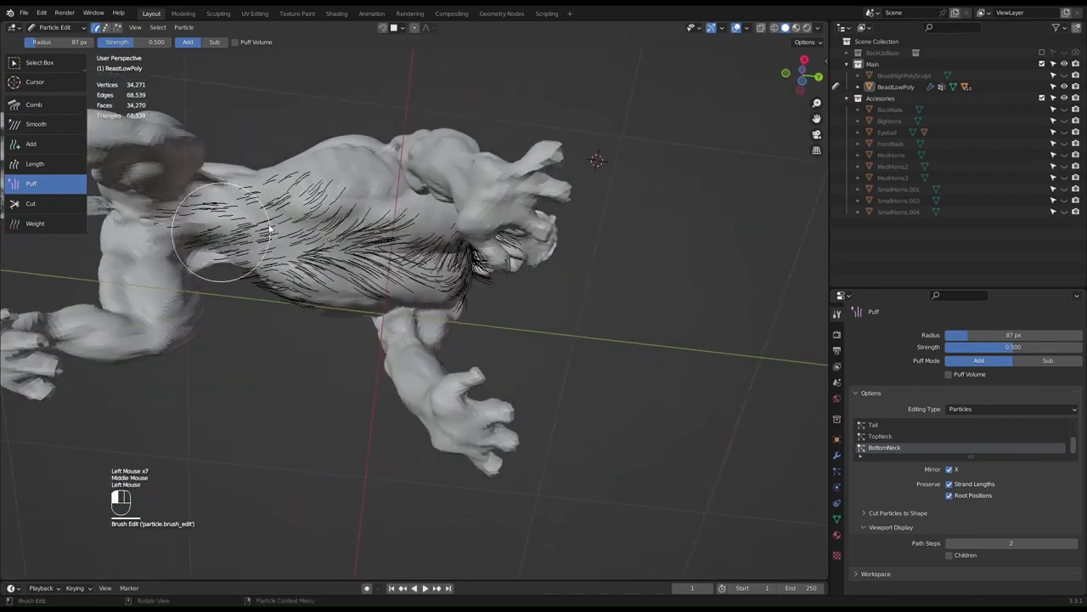
pyautogui.click(36, 124)
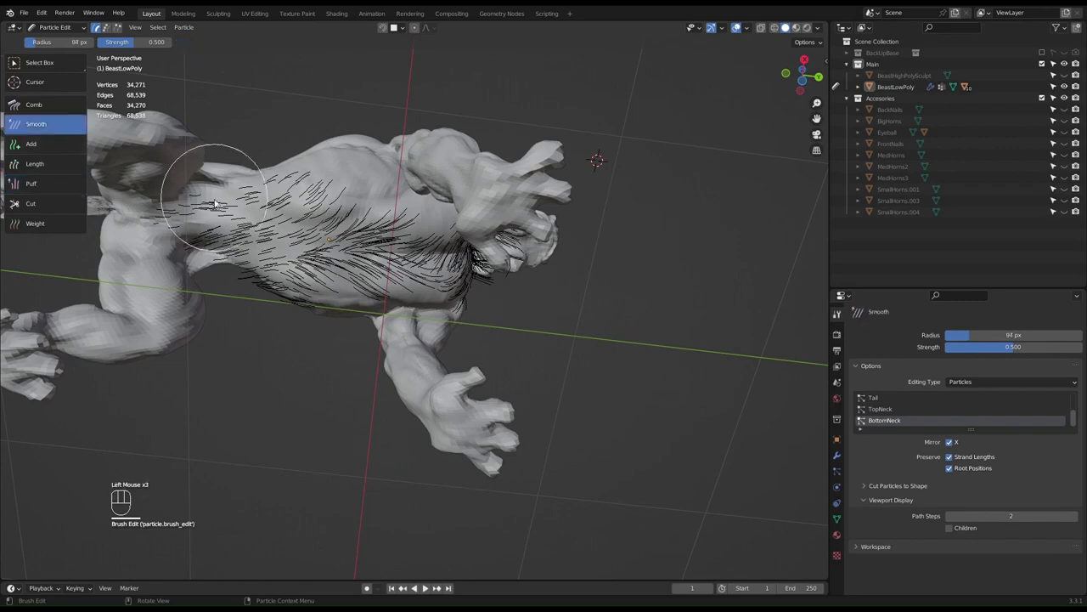
pyautogui.moveTo(173, 207); pyautogui.dragTo(298, 281, button='middle')
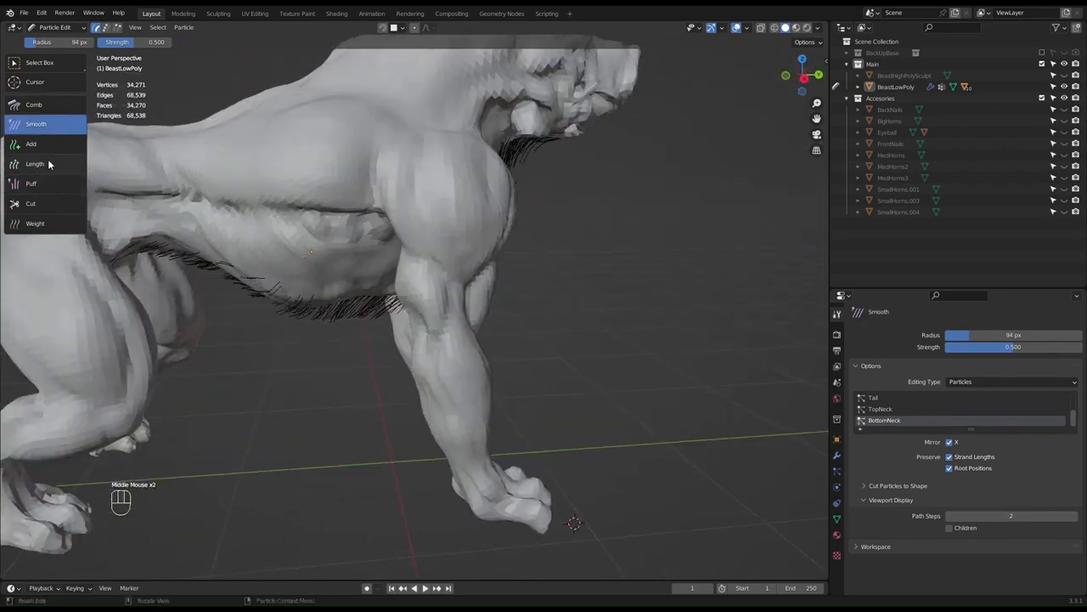
# - Comb the BottomNeck hairs along the belly and behind the front legs with the Comb brush
pyautogui.click(57, 110)
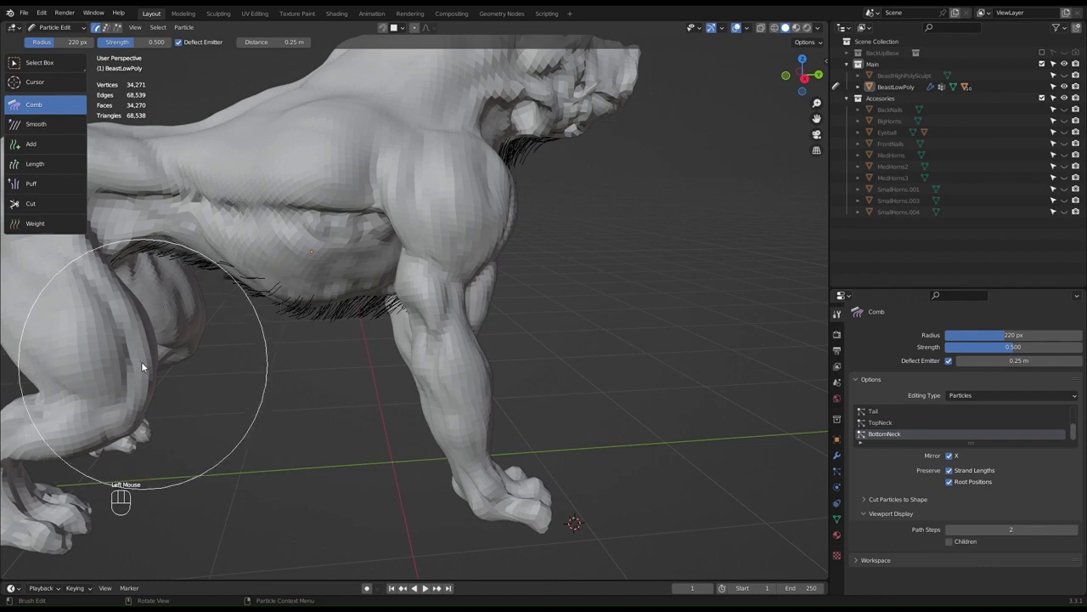
pyautogui.moveTo(126, 356); pyautogui.dragTo(116, 341)
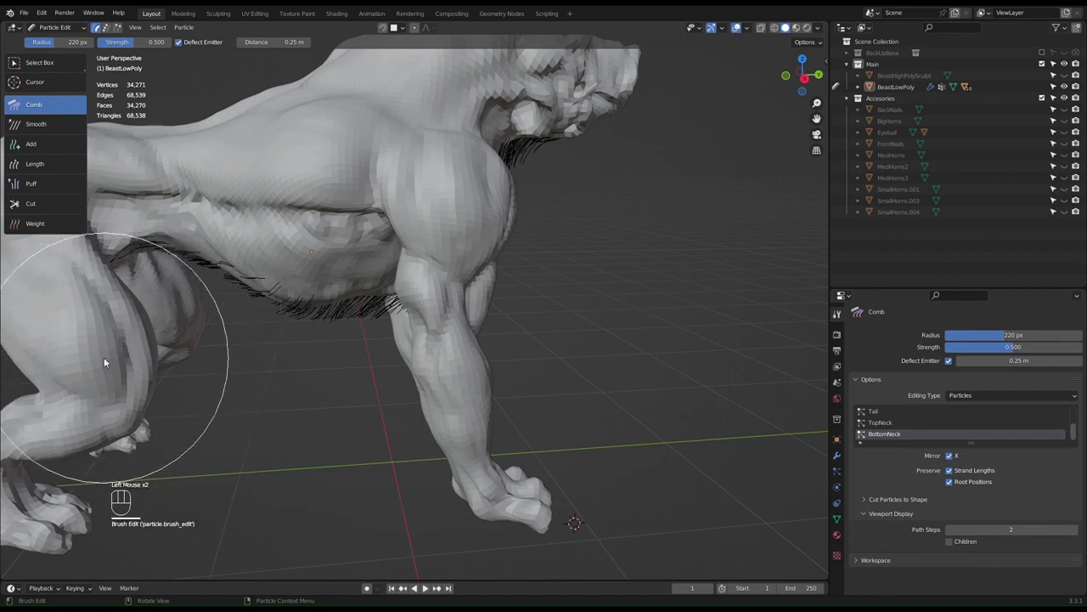
pyautogui.scroll(-1, 207, 323)
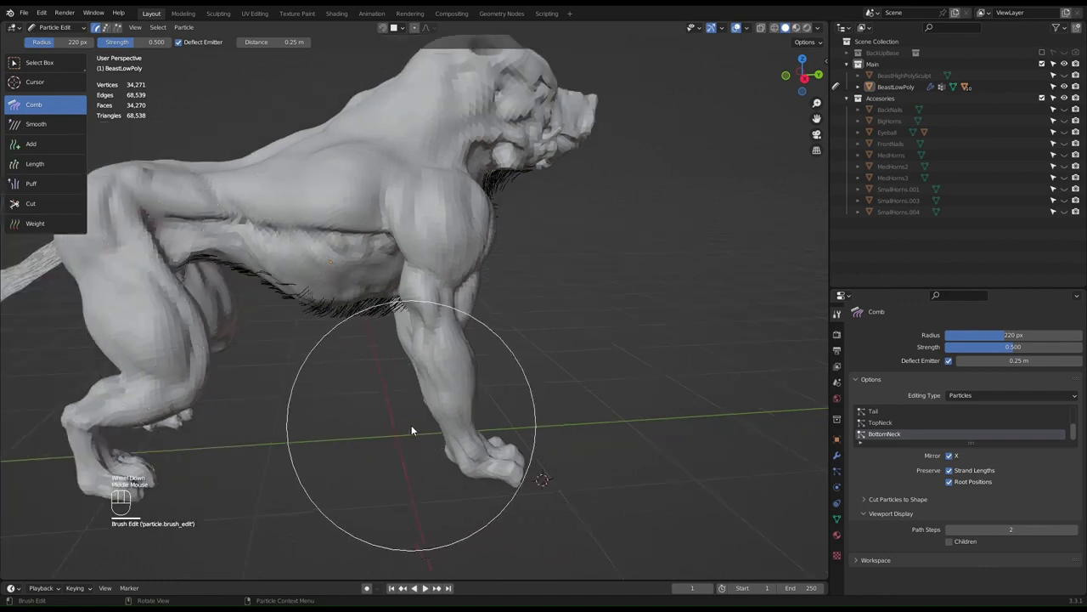
pyautogui.scroll(2, 411, 416)
pyautogui.moveTo(366, 420)
pyautogui.mouseDown()
pyautogui.moveTo(310, 410)
pyautogui.moveTo(338, 396)
pyautogui.moveTo(330, 385)
pyautogui.moveTo(352, 440)
pyautogui.moveTo(305, 426)
pyautogui.moveTo(309, 349)
pyautogui.mouseUp()
pyautogui.moveTo(419, 390)
pyautogui.mouseDown()
pyautogui.moveTo(376, 309)
pyautogui.moveTo(343, 358)
pyautogui.moveTo(349, 376)
pyautogui.moveTo(437, 382)
pyautogui.moveTo(386, 349)
pyautogui.moveTo(386, 374)
pyautogui.moveTo(322, 409)
pyautogui.mouseUp()
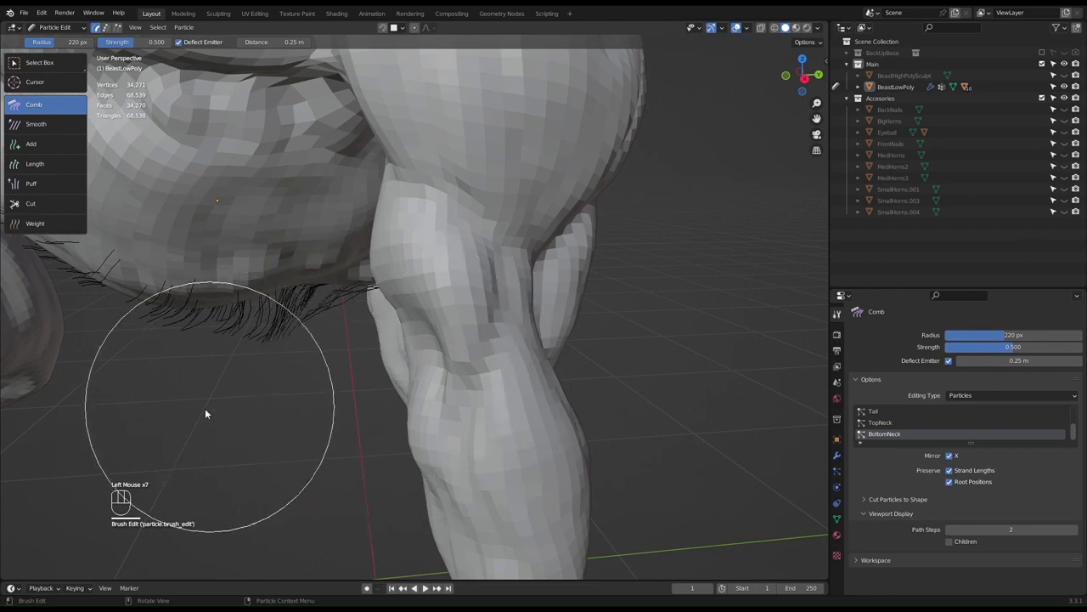
pyautogui.moveTo(203, 420); pyautogui.dragTo(284, 428)
pyautogui.moveTo(225, 395)
pyautogui.mouseDown()
pyautogui.moveTo(294, 442)
pyautogui.moveTo(265, 427)
pyautogui.moveTo(235, 434)
pyautogui.moveTo(238, 415)
pyautogui.moveTo(187, 408)
pyautogui.moveTo(185, 419)
pyautogui.mouseUp()
# - Comb the hairs down the front of the chest and lower neck with the Comb brush
pyautogui.moveTo(466, 305)
pyautogui.mouseDown(button='middle')
pyautogui.moveTo(356, 288)
pyautogui.moveTo(306, 254)
pyautogui.moveTo(234, 303)
pyautogui.moveTo(332, 337)
pyautogui.mouseUp(button='middle')
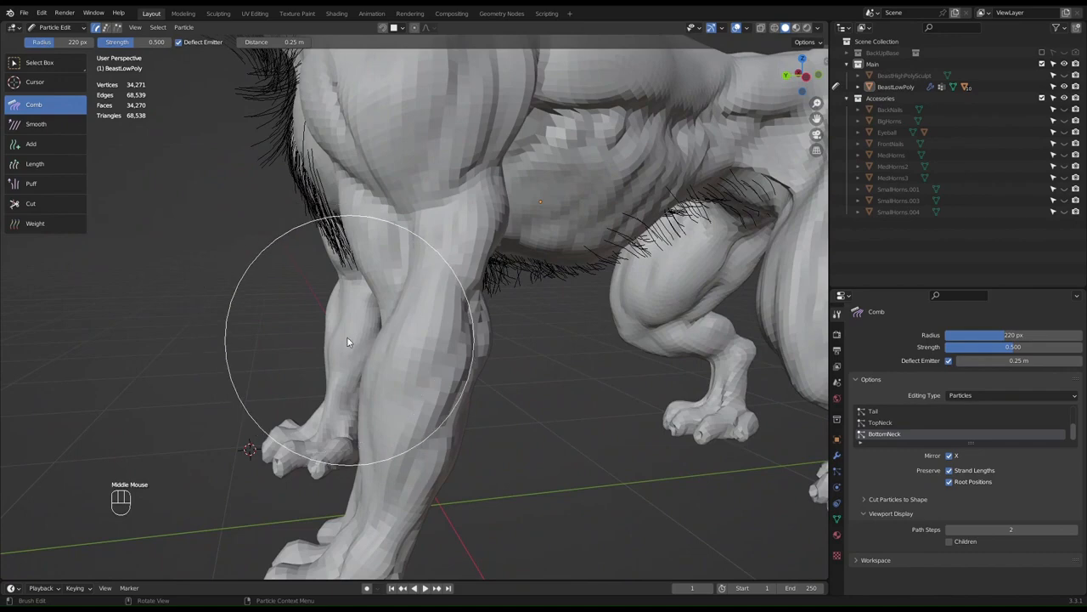
pyautogui.moveTo(346, 336)
pyautogui.mouseDown()
pyautogui.moveTo(206, 307)
pyautogui.moveTo(184, 288)
pyautogui.moveTo(209, 283)
pyautogui.mouseUp()
pyautogui.keyDown('shift'); pyautogui.moveTo(204, 235); pyautogui.dragTo(228, 326, button='middle'); pyautogui.keyUp('shift')
pyautogui.moveTo(230, 324)
pyautogui.mouseDown()
pyautogui.moveTo(207, 317)
pyautogui.moveTo(232, 313)
pyautogui.moveTo(221, 240)
pyautogui.mouseUp()
pyautogui.moveTo(221, 316); pyautogui.dragTo(240, 295)
pyautogui.scroll(-2, 247, 297)
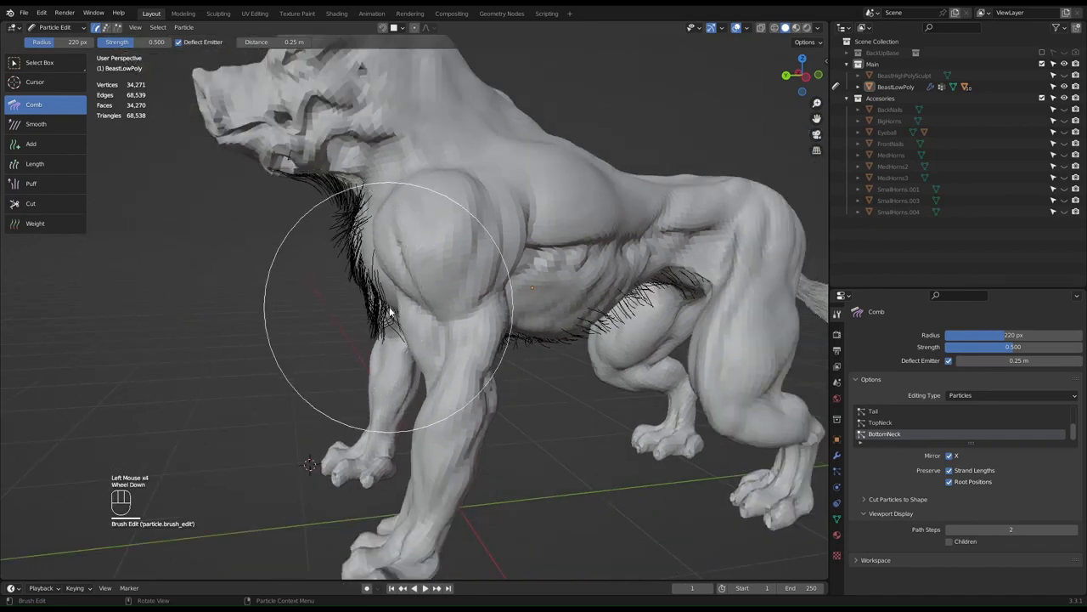
# - Return to Object Mode and examine the combed chest and neck fur from the front, side and below
pyautogui.moveTo(357, 331); pyautogui.dragTo(526, 314, button='middle')
pyautogui.hotkey('ctrl', 'Tab')
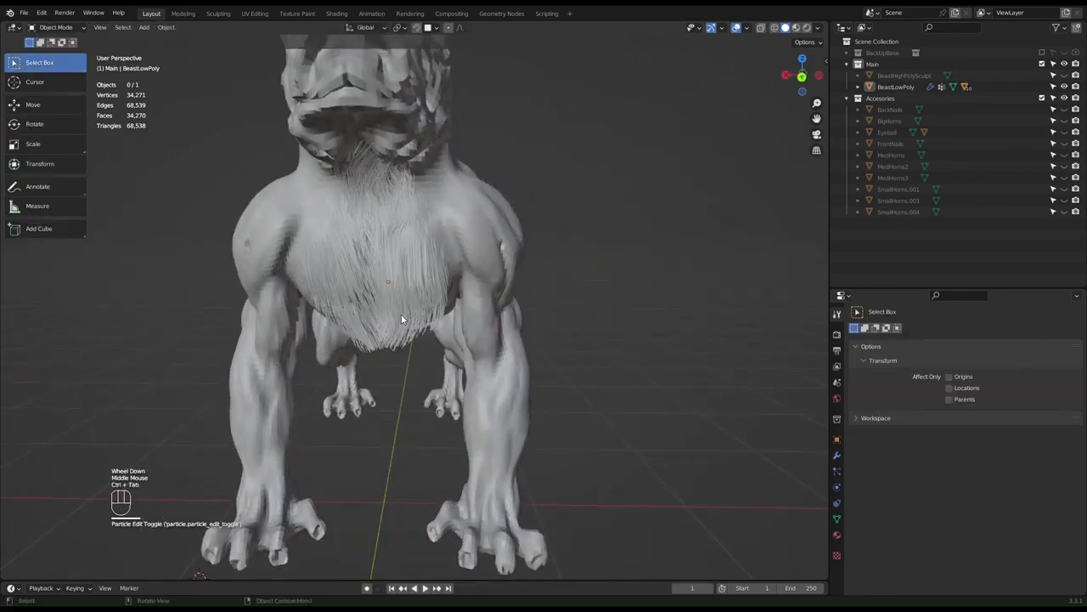
pyautogui.moveTo(401, 314); pyautogui.dragTo(361, 284, button='middle')
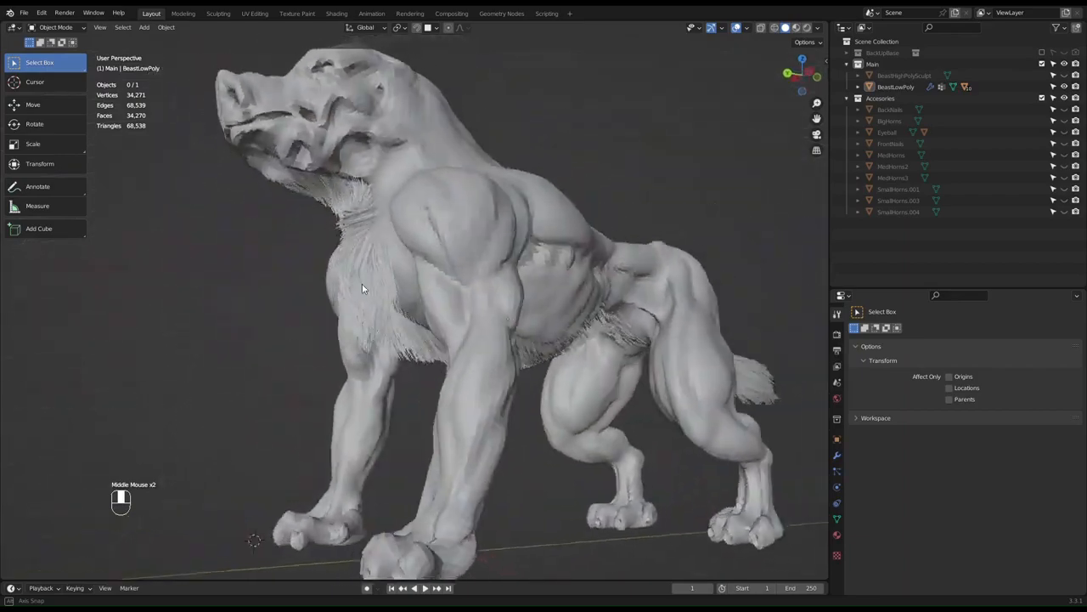
pyautogui.scroll(4, 422, 297)
pyautogui.moveTo(427, 270); pyautogui.dragTo(475, 253, button='middle')
pyautogui.scroll(-2, 479, 259)
pyautogui.scroll(-4, 480, 261)
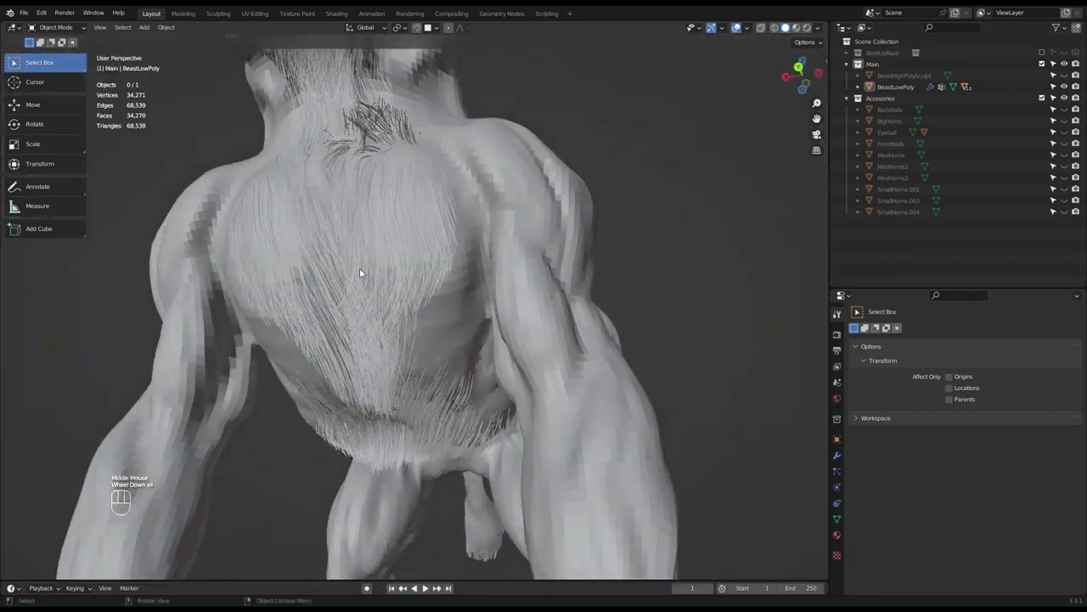
pyautogui.moveTo(362, 272)
pyautogui.mouseDown(button='middle')
pyautogui.moveTo(453, 286)
pyautogui.moveTo(408, 257)
pyautogui.moveTo(368, 285)
pyautogui.mouseUp(button='middle')
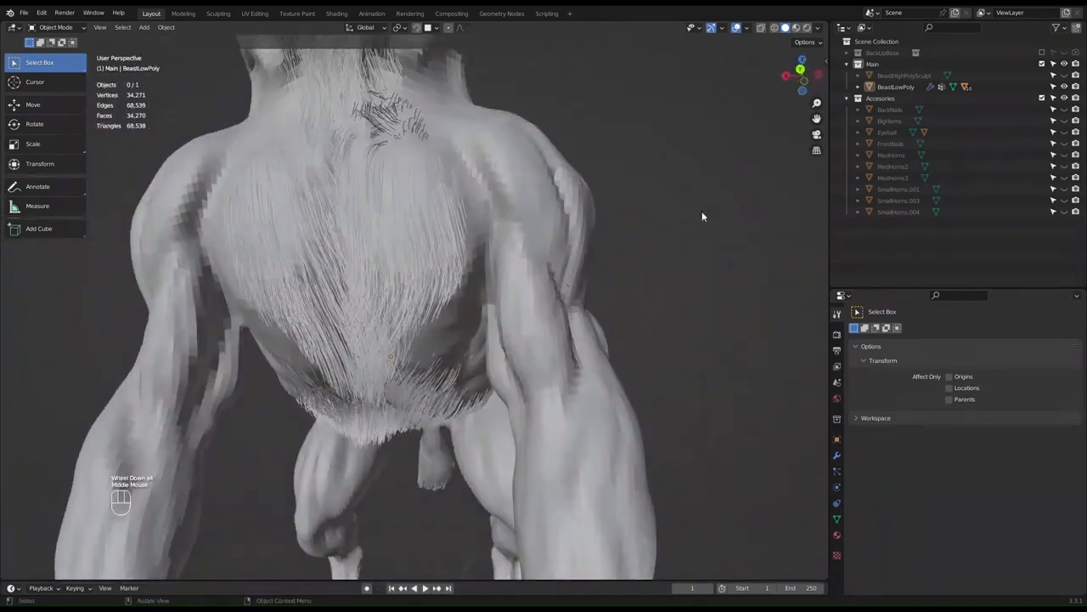
# - Switch the beast to Weight Paint mode and make BottomNeckFur the active vertex group
pyautogui.hotkey('ctrl', 'Tab')
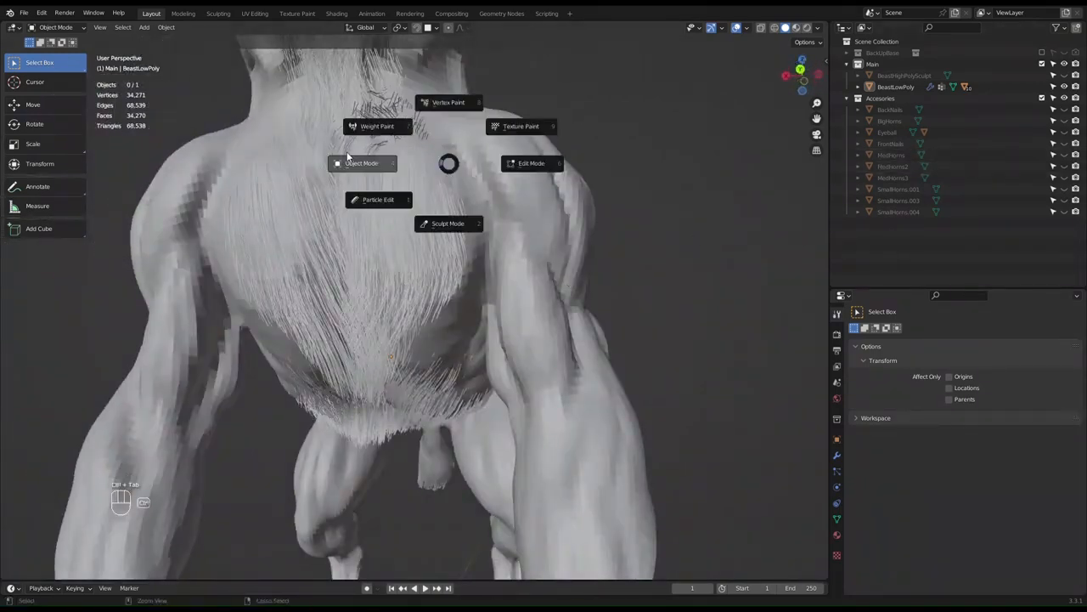
pyautogui.click(390, 131)
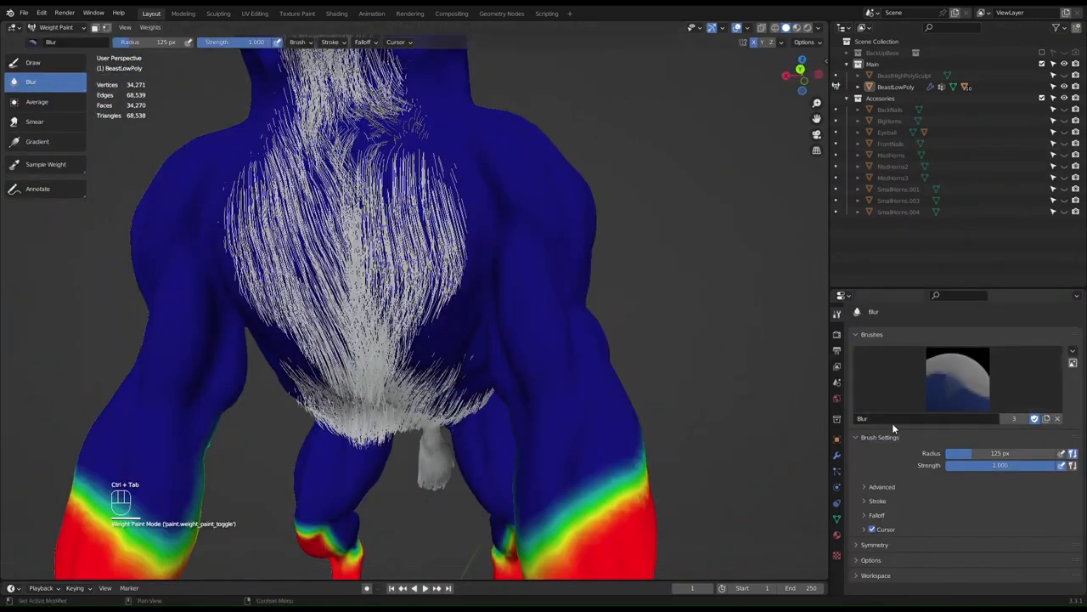
pyautogui.click(837, 518)
pyautogui.scroll(-2, 897, 415)
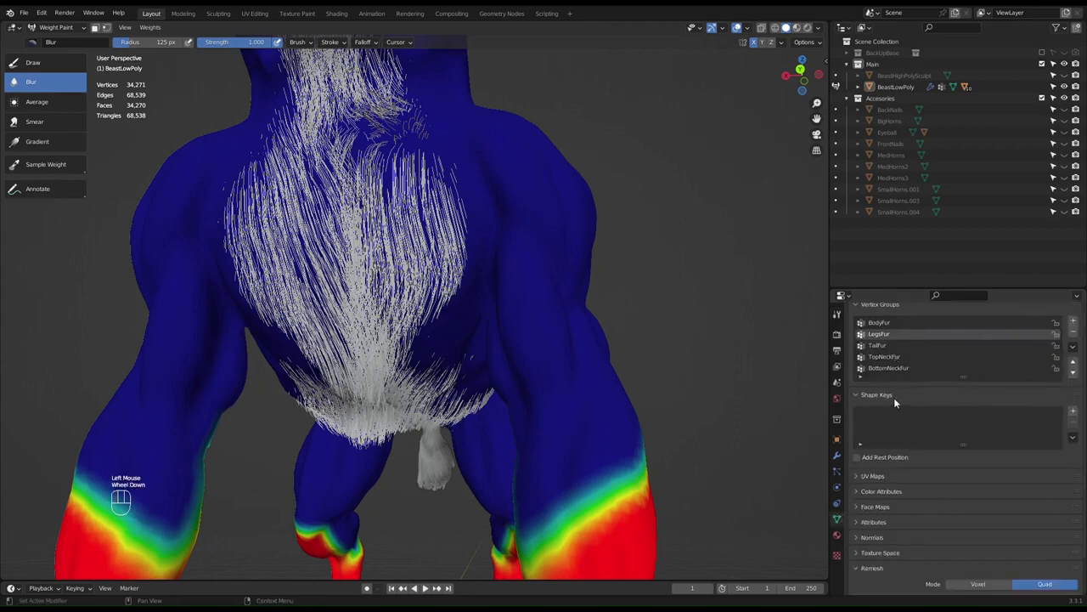
pyautogui.click(904, 367)
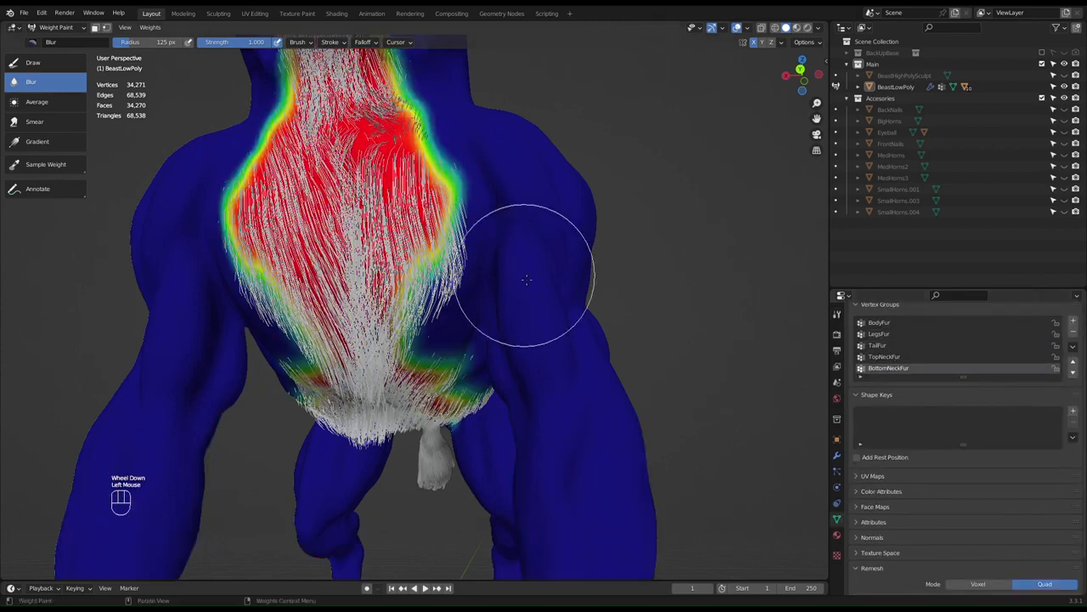
# - Paint weight 1.000 with the Draw brush along the sides of the chest underside to widen the fur area
pyautogui.moveTo(401, 333)
pyautogui.mouseDown(button='middle')
pyautogui.moveTo(434, 273)
pyautogui.moveTo(459, 322)
pyautogui.moveTo(438, 295)
pyautogui.mouseUp(button='middle')
pyautogui.scroll(2, 421, 294)
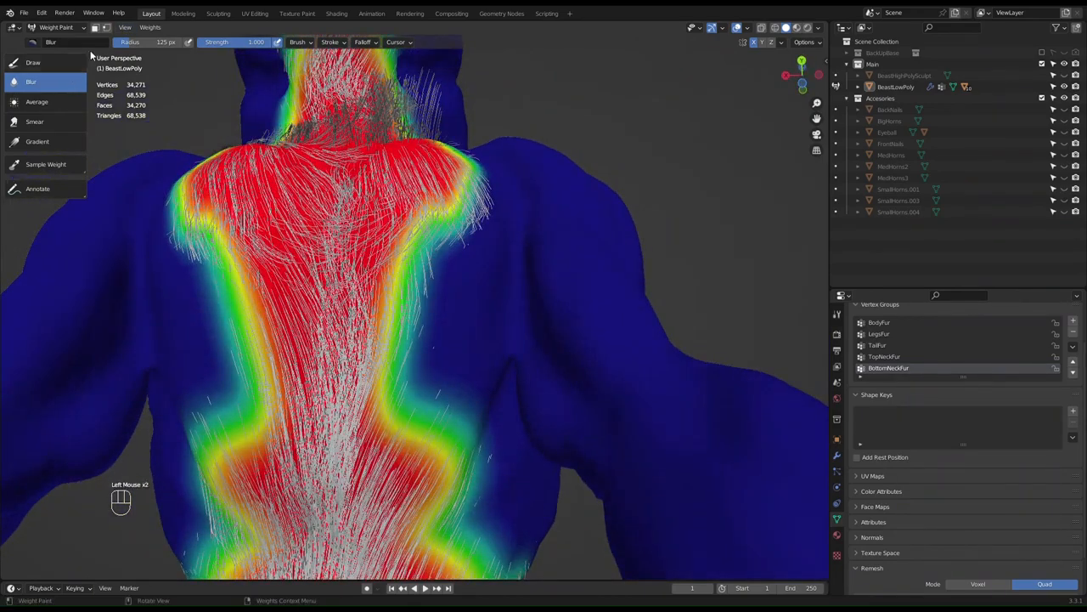
pyautogui.click(65, 62)
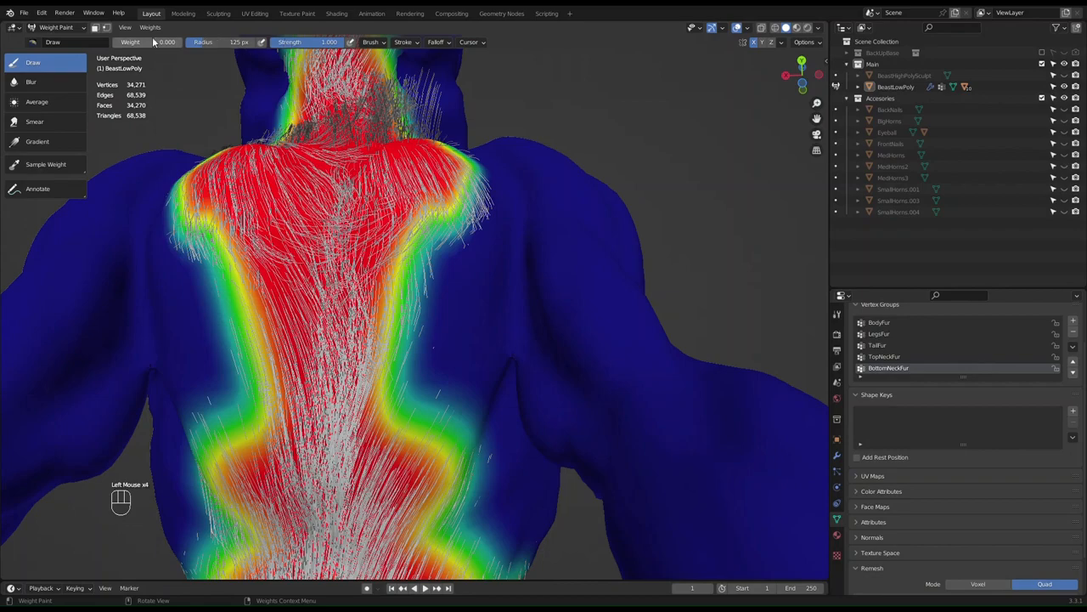
pyautogui.moveTo(411, 322)
pyautogui.mouseDown()
pyautogui.moveTo(459, 316)
pyautogui.moveTo(449, 340)
pyautogui.moveTo(463, 327)
pyautogui.mouseUp()
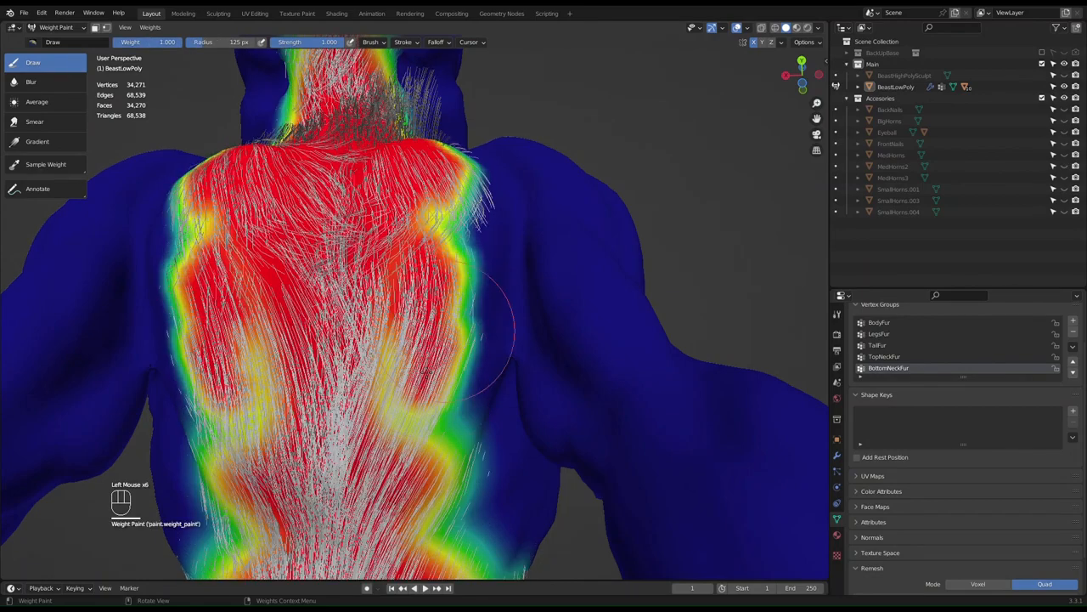
pyautogui.moveTo(413, 405); pyautogui.dragTo(401, 406)
pyautogui.moveTo(424, 340); pyautogui.dragTo(401, 357)
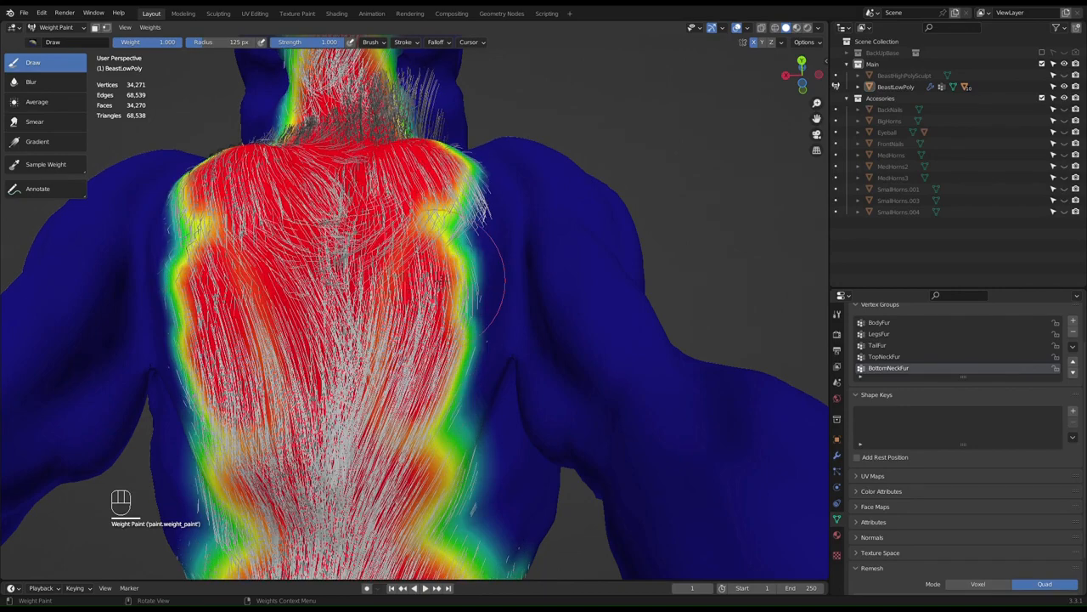
pyautogui.click(465, 216)
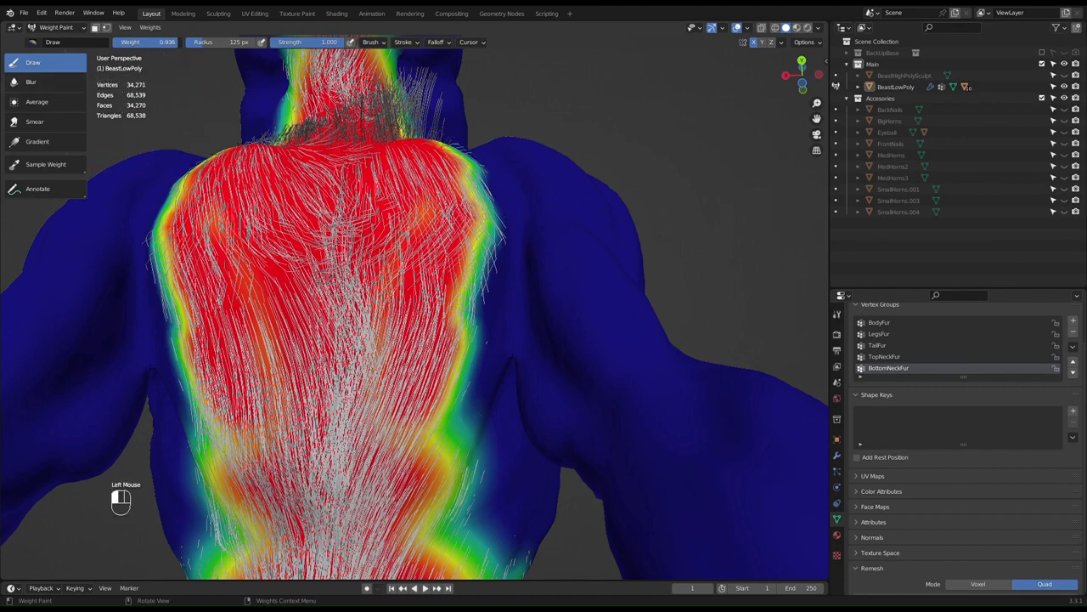
# - Set the Draw brush weight to 0.464, undo the stray stroke beside the chest, and paint the outer chest edges
pyautogui.click(518, 259)
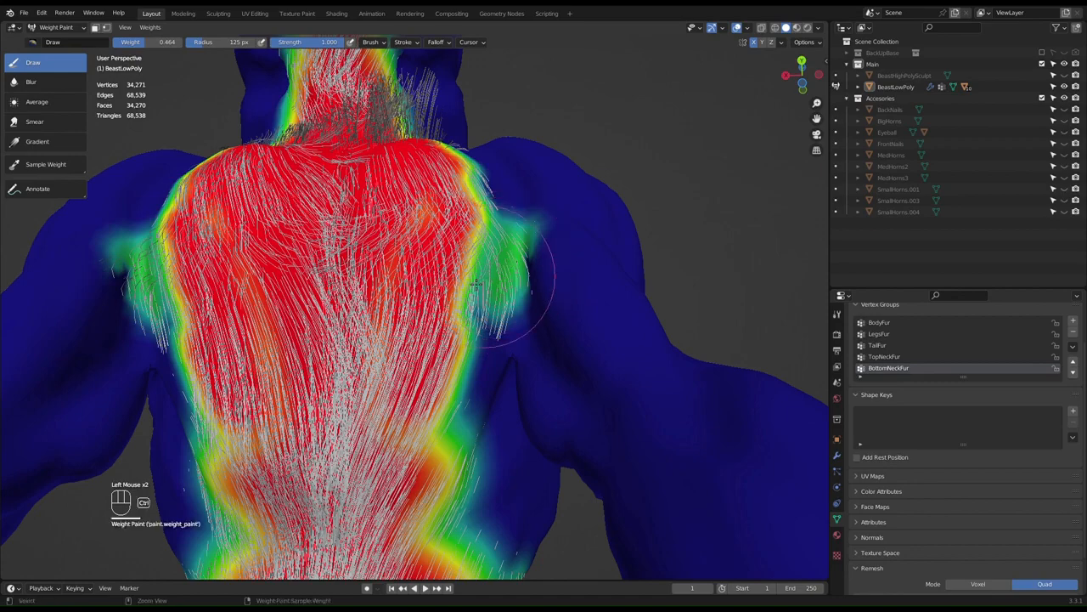
pyautogui.hotkey('ctrl', 'z')
pyautogui.moveTo(466, 312); pyautogui.dragTo(458, 338)
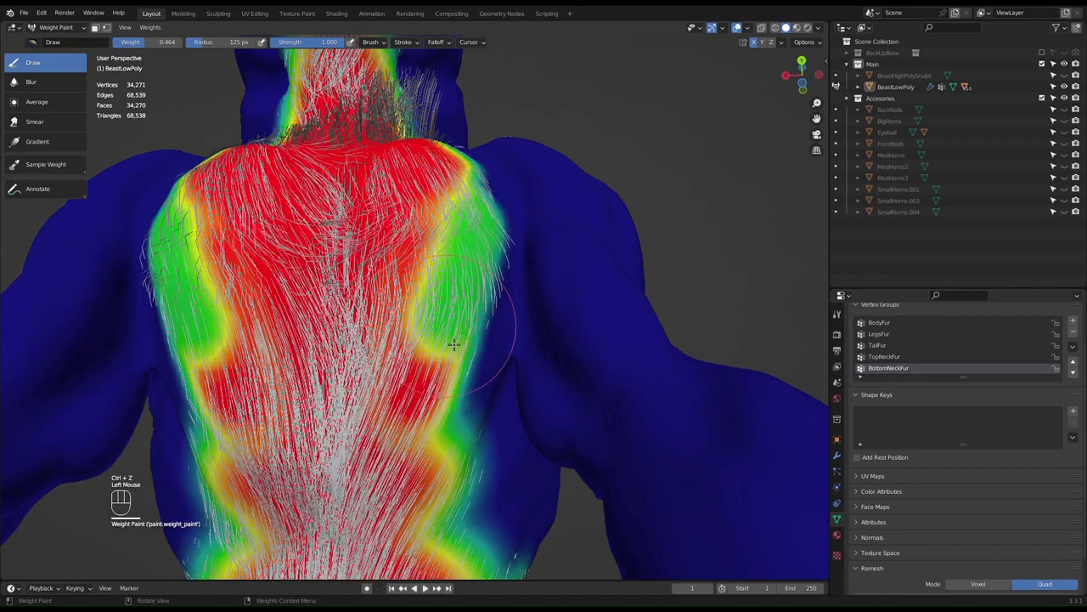
pyautogui.moveTo(441, 406); pyautogui.dragTo(443, 391)
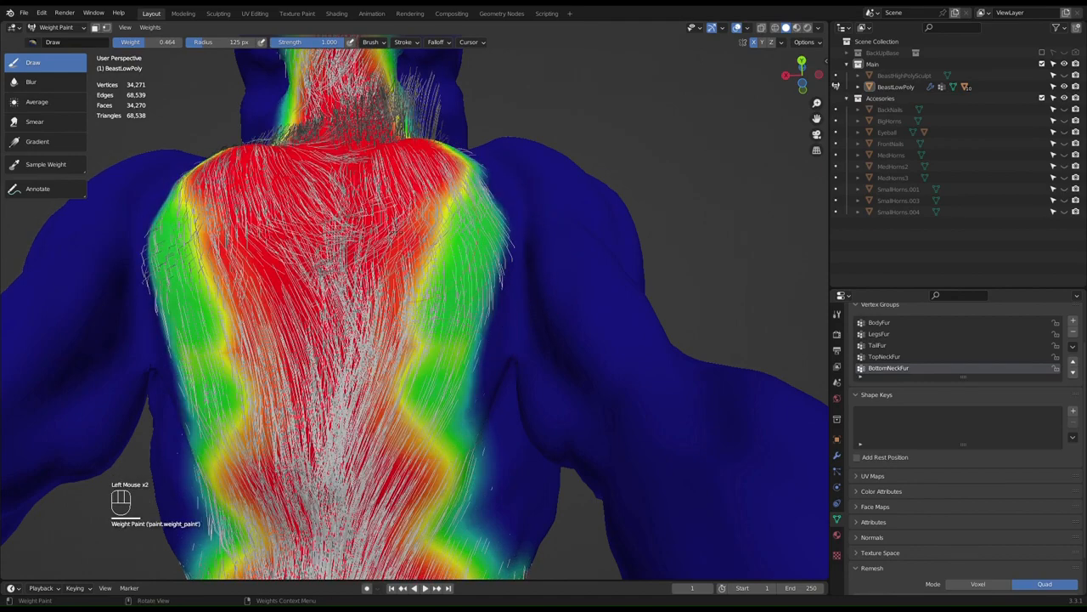
# - Lower the Draw brush weight to 0.264 and paint the outermost strips beside the chest toward the front legs
pyautogui.moveTo(147, 49); pyautogui.dragTo(135, 49)
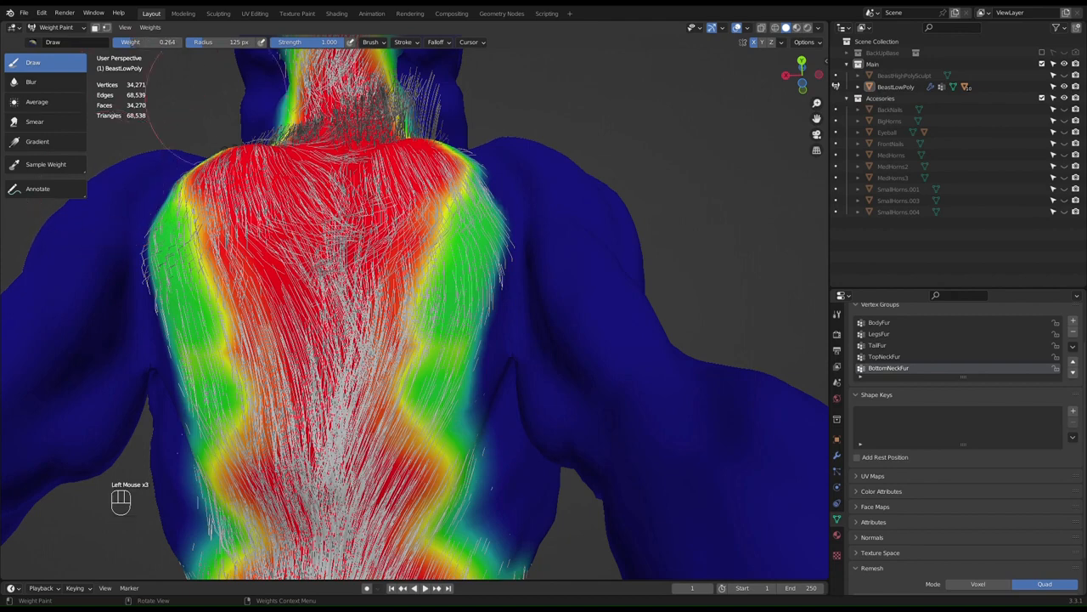
pyautogui.moveTo(501, 235); pyautogui.dragTo(487, 290)
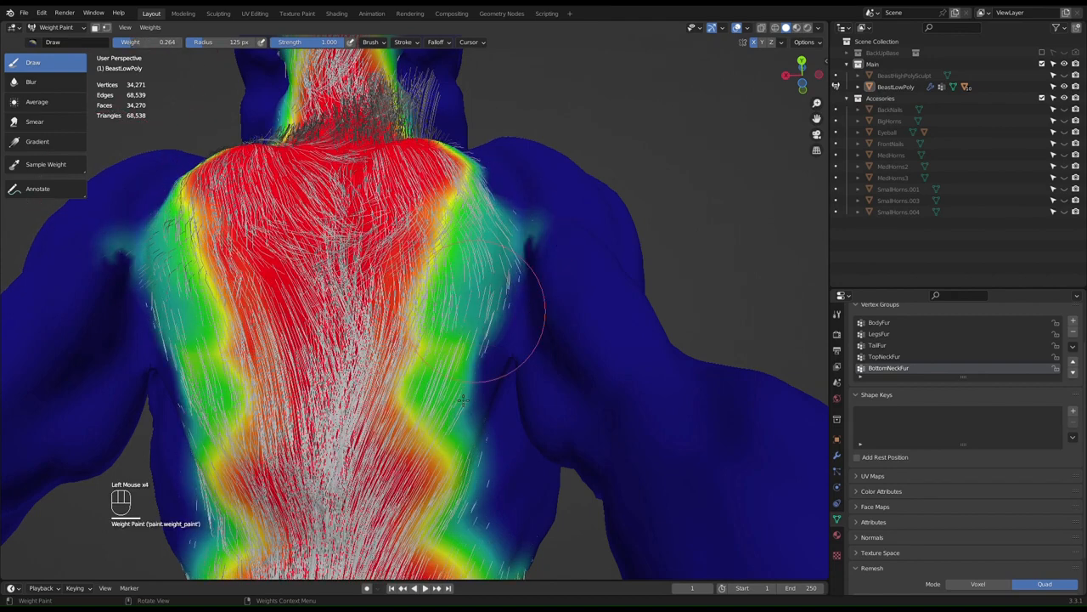
pyautogui.moveTo(467, 384); pyautogui.dragTo(437, 378)
# - Soften the weight transitions along the sides of the chest with the Blur brush
pyautogui.click(31, 81)
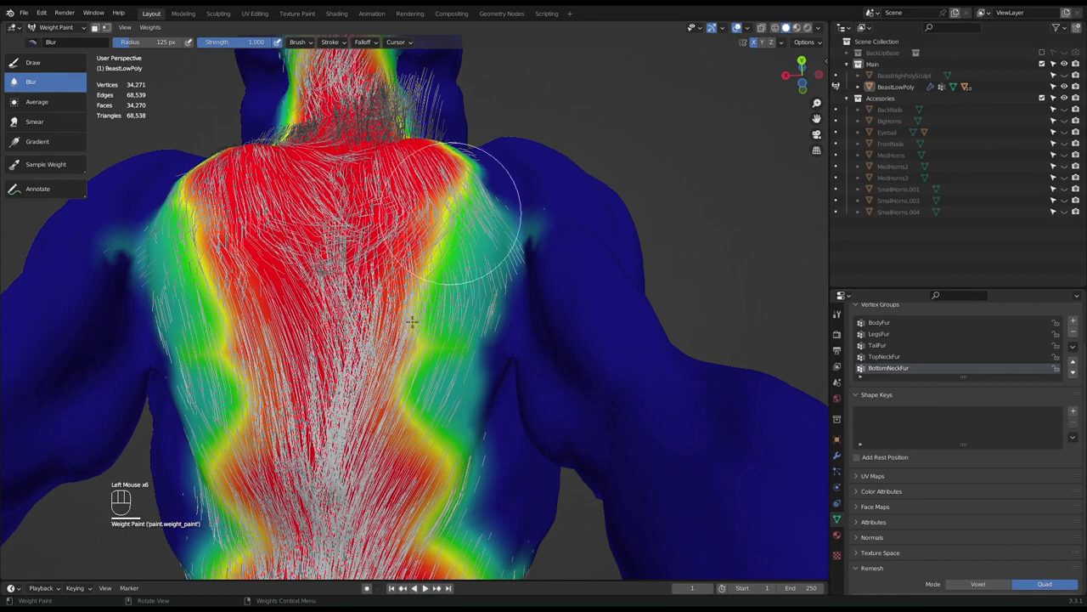
pyautogui.moveTo(412, 321)
pyautogui.mouseDown()
pyautogui.moveTo(434, 365)
pyautogui.moveTo(463, 339)
pyautogui.moveTo(429, 476)
pyautogui.moveTo(456, 396)
pyautogui.mouseUp()
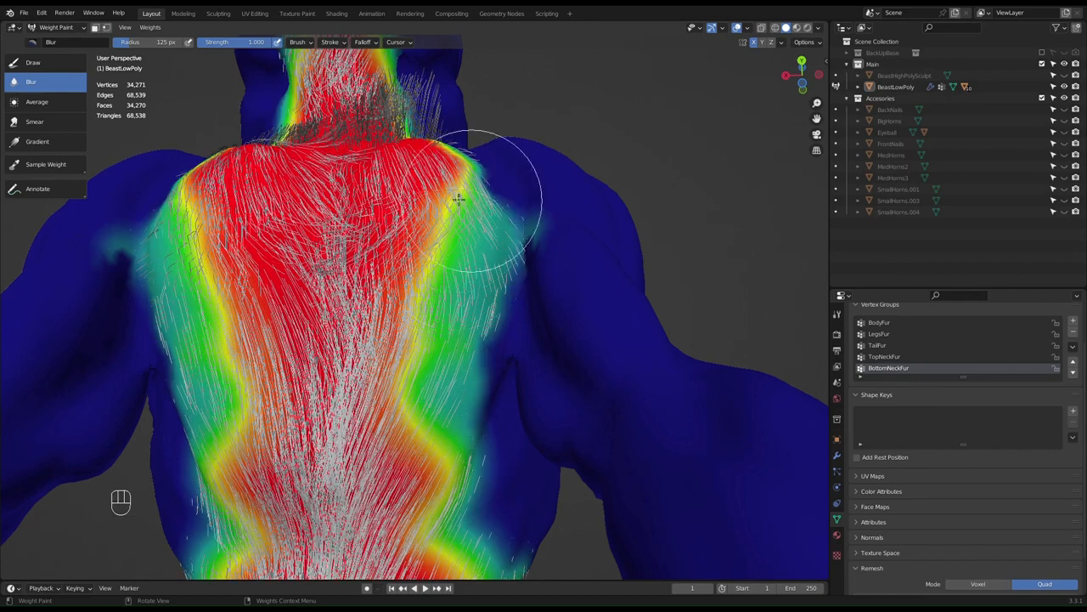
pyautogui.moveTo(417, 299); pyautogui.dragTo(433, 261)
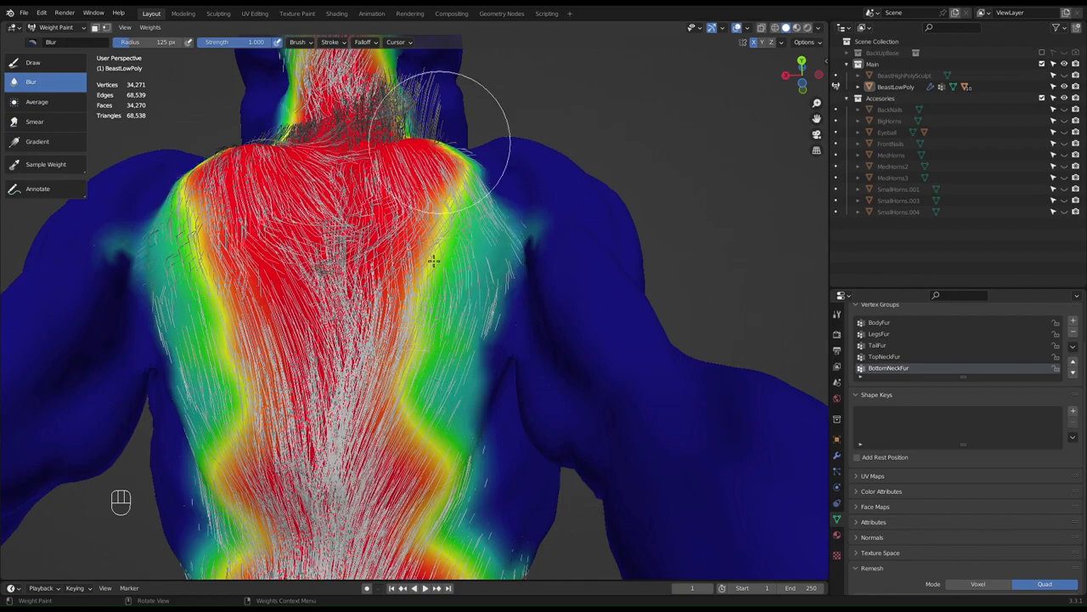
pyautogui.moveTo(433, 217)
pyautogui.mouseDown(button='middle')
pyautogui.moveTo(297, 234)
pyautogui.moveTo(469, 219)
pyautogui.mouseUp(button='middle')
pyautogui.moveTo(476, 222)
pyautogui.mouseDown()
pyautogui.moveTo(475, 204)
pyautogui.moveTo(416, 200)
pyautogui.mouseUp()
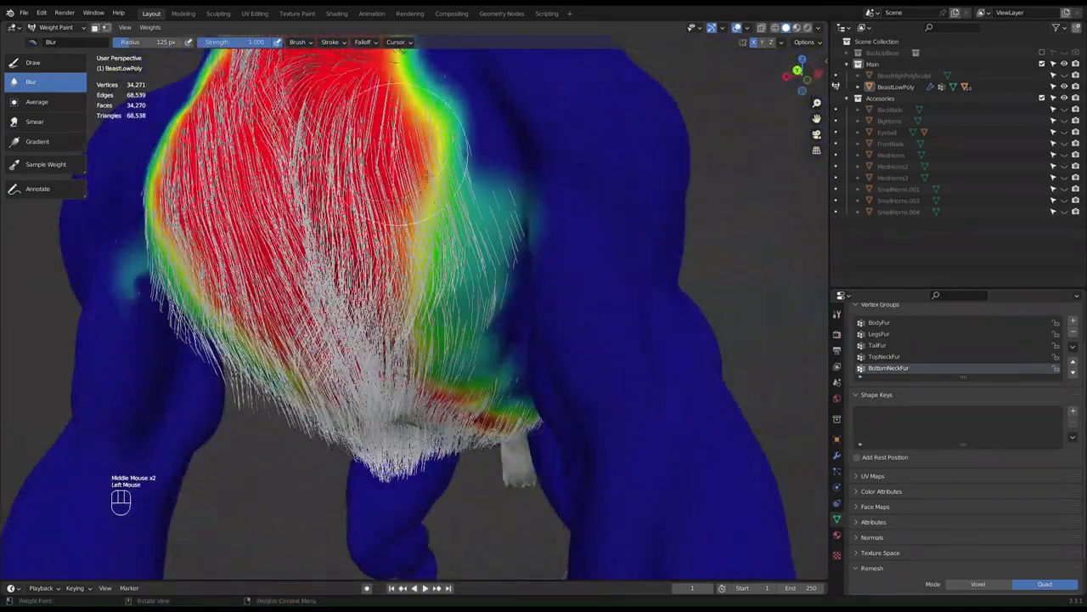
# - Return to Object Mode and examine the widened chest fur from the side and front
pyautogui.scroll(-3, 442, 171)
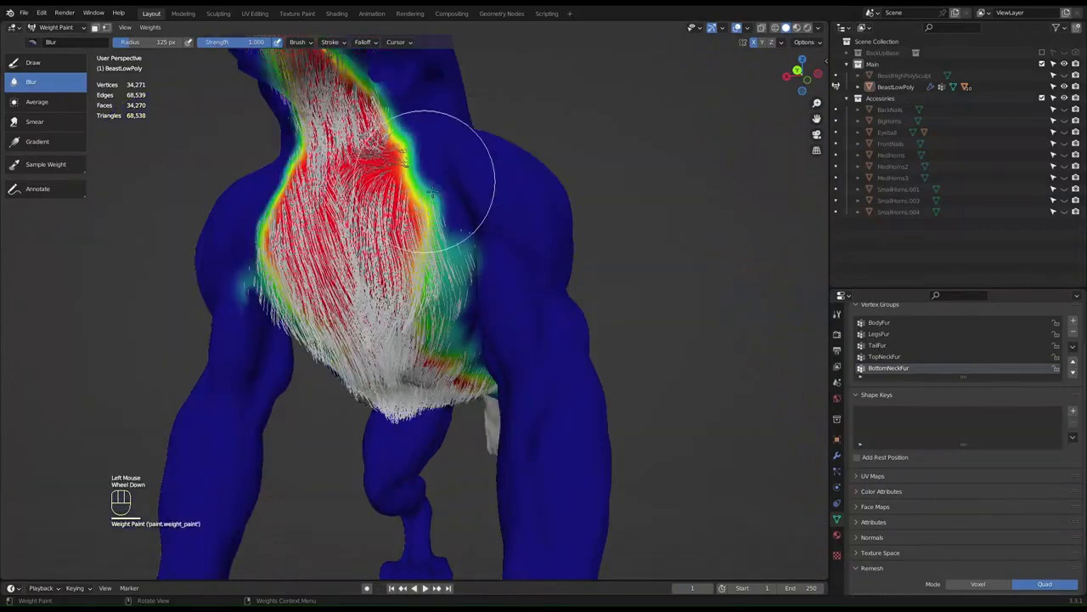
pyautogui.moveTo(459, 170); pyautogui.dragTo(367, 247, button='middle')
pyautogui.hotkey('ctrl', 'Tab')
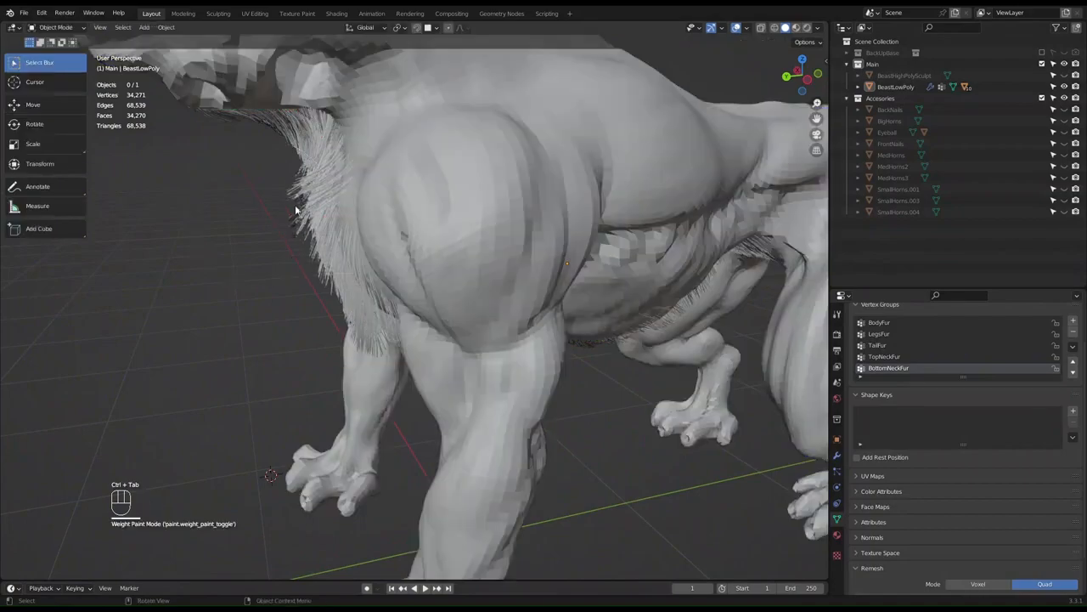
pyautogui.scroll(-3, 444, 254)
pyautogui.moveTo(444, 255)
pyautogui.mouseDown(button='middle')
pyautogui.moveTo(517, 267)
pyautogui.moveTo(600, 246)
pyautogui.moveTo(593, 263)
pyautogui.moveTo(549, 243)
pyautogui.moveTo(497, 257)
pyautogui.moveTo(534, 249)
pyautogui.moveTo(538, 125)
pyautogui.moveTo(600, 229)
pyautogui.moveTo(629, 213)
pyautogui.moveTo(548, 244)
pyautogui.moveTo(391, 273)
pyautogui.moveTo(359, 246)
pyautogui.moveTo(427, 264)
pyautogui.mouseUp(button='middle')
pyautogui.scroll(-2, 517, 267)
pyautogui.scroll(2, 474, 258)
pyautogui.scroll(-2, 474, 258)
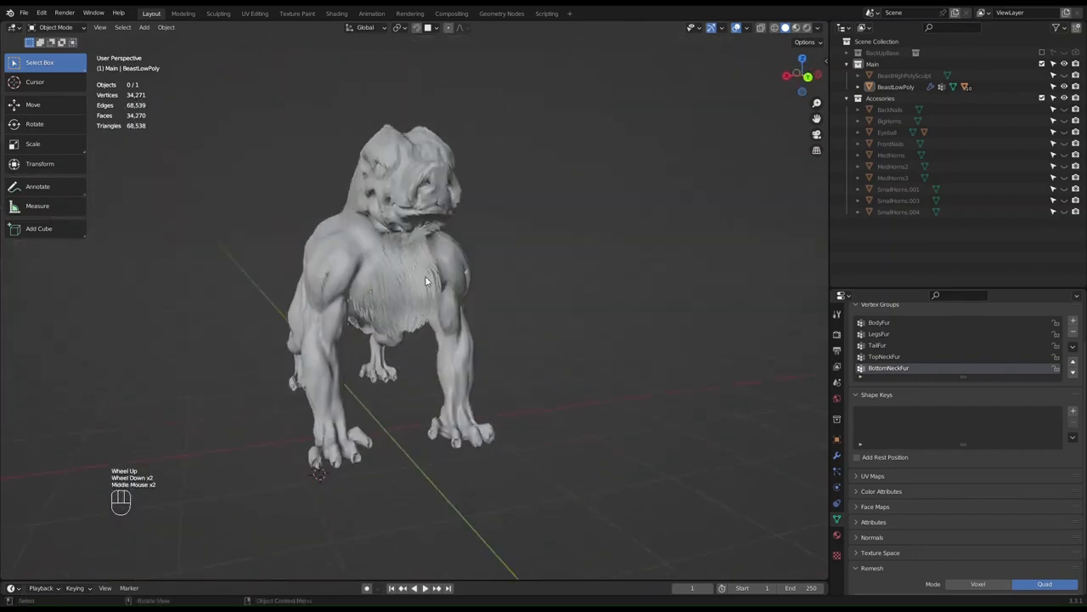